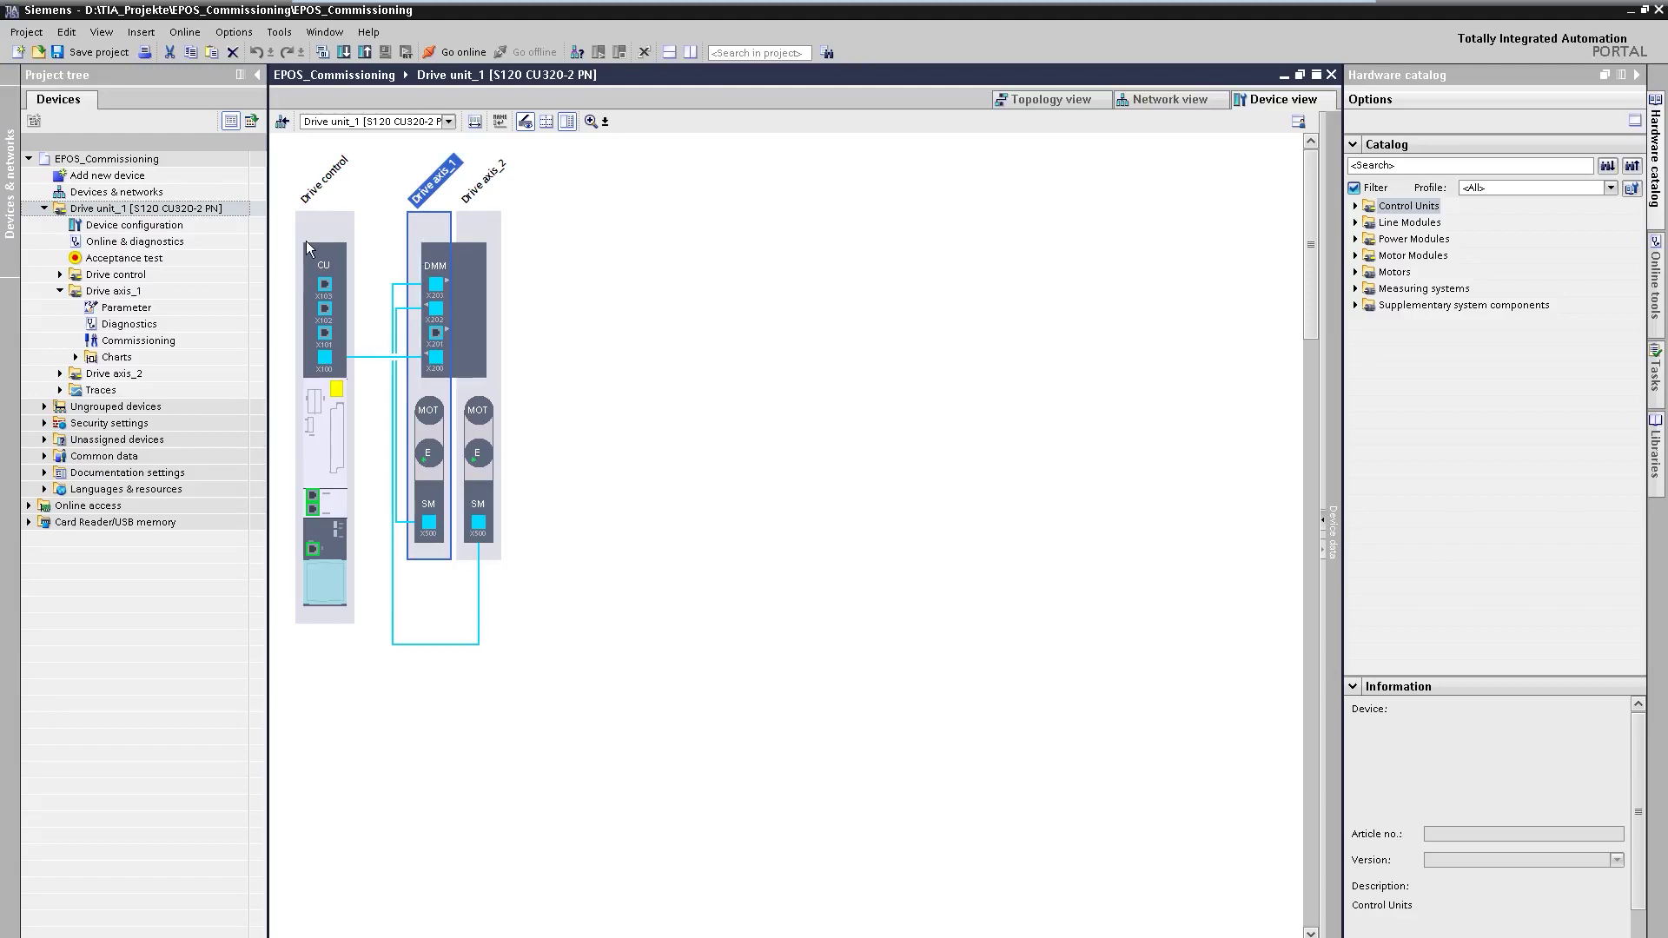
# Tick Basic positioner in Drive axis_1's function modules and show its Mechanical system page (10,000 LU per revolution).
pyautogui.doubleClick(139, 311)
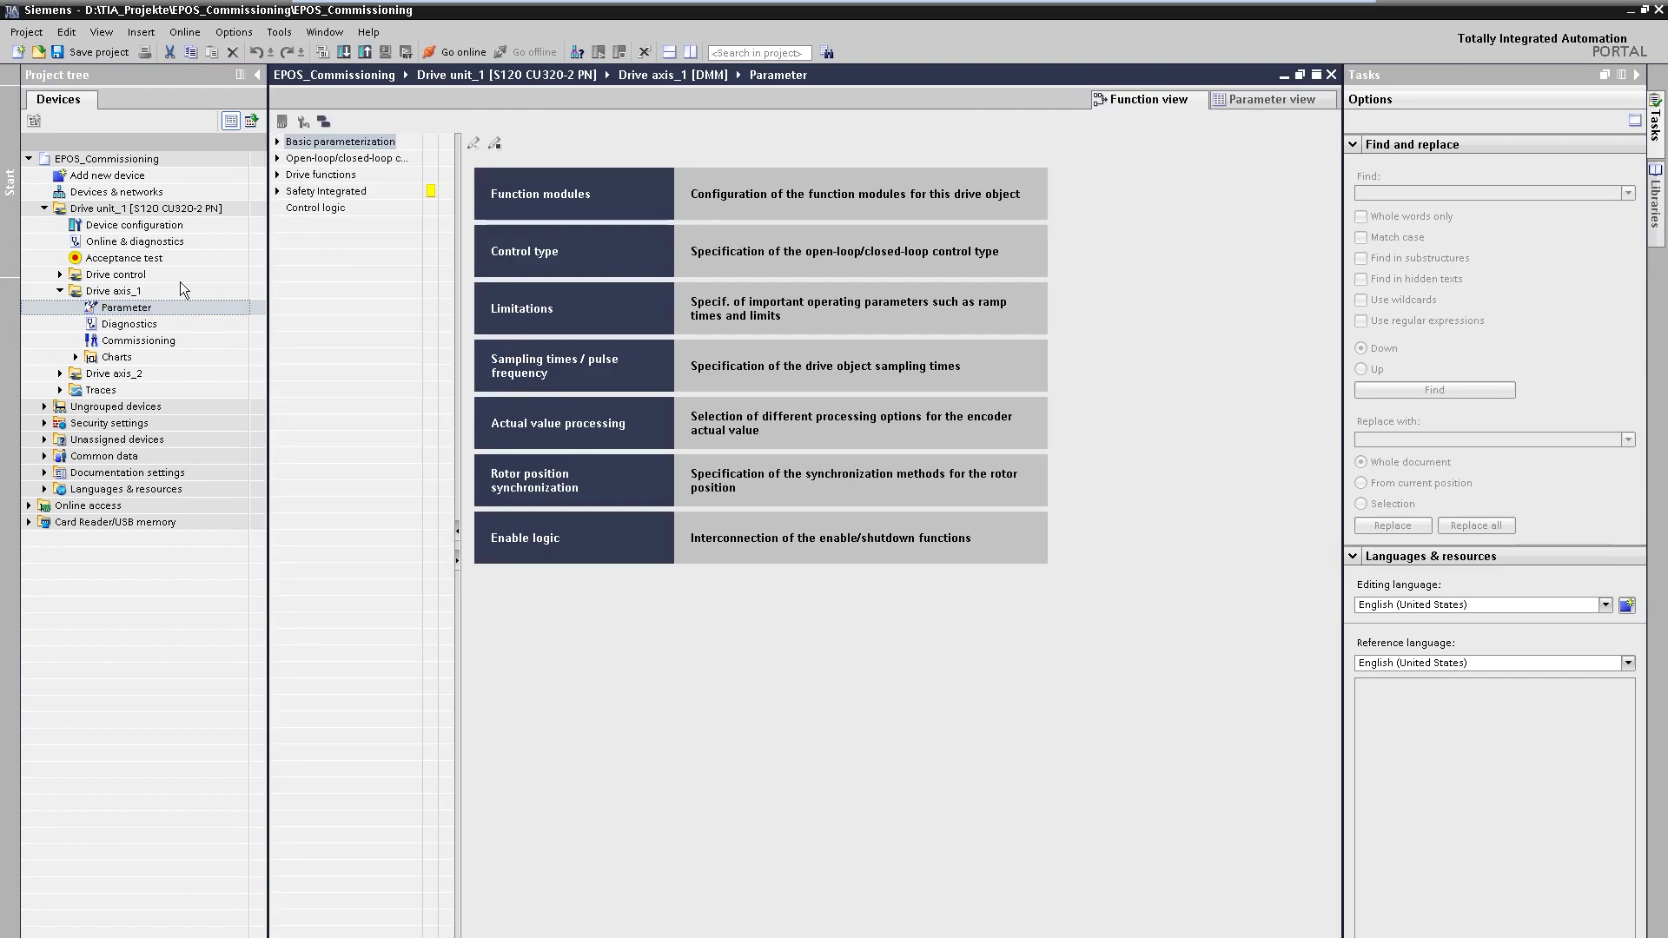
pyautogui.click(534, 185)
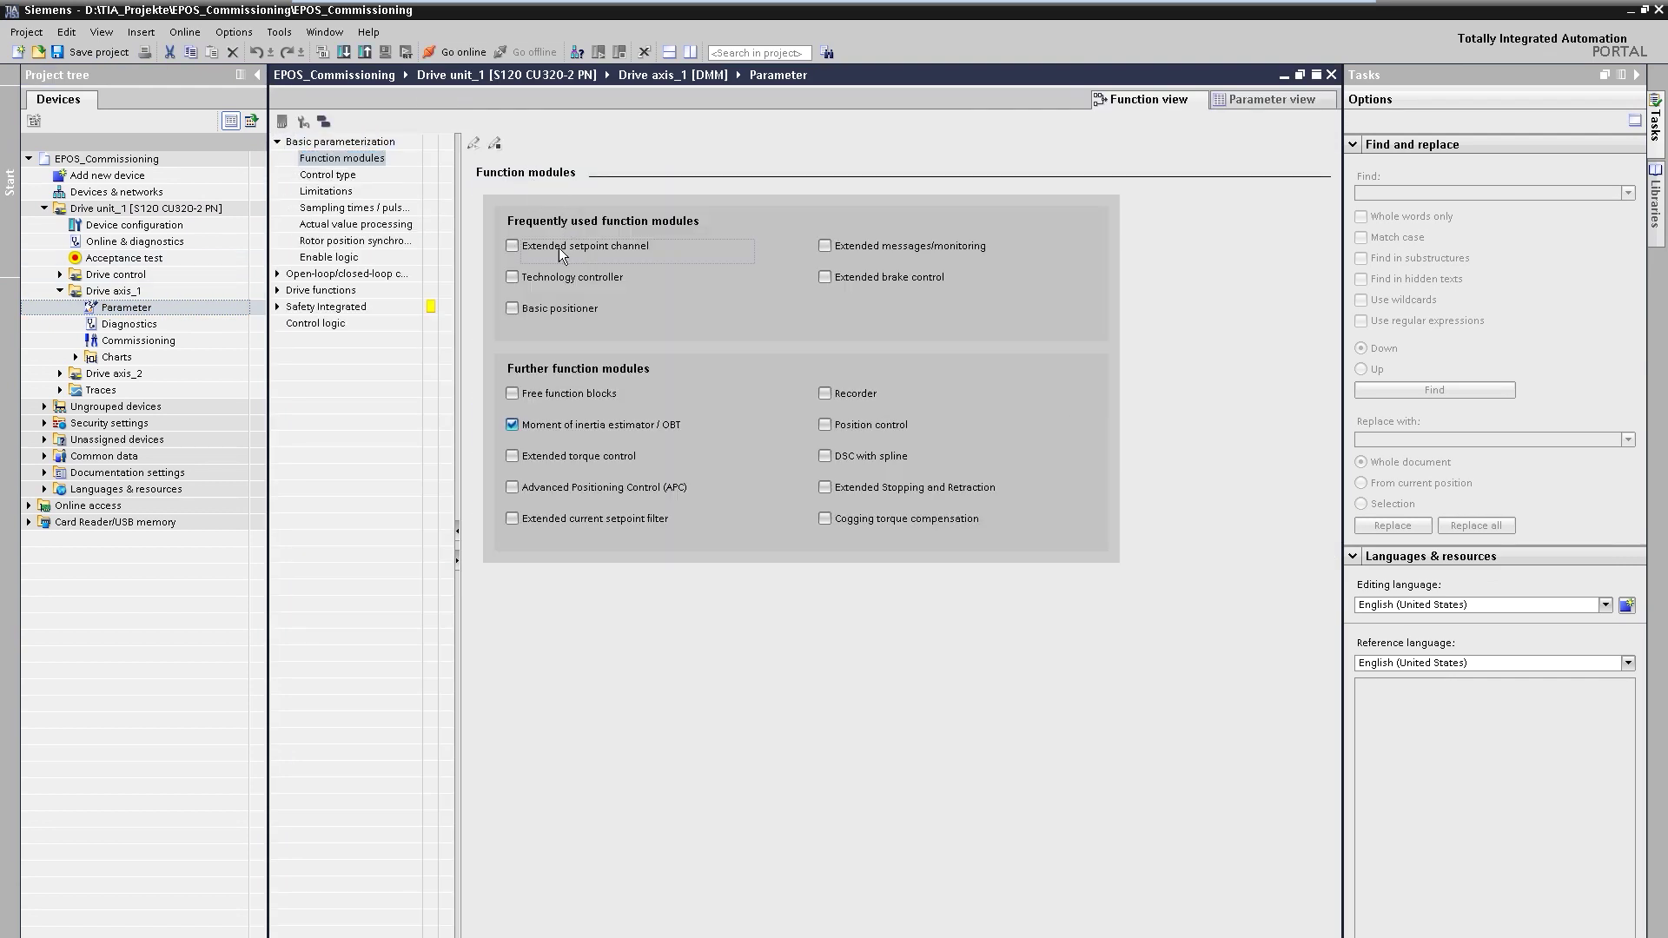
pyautogui.click(513, 308)
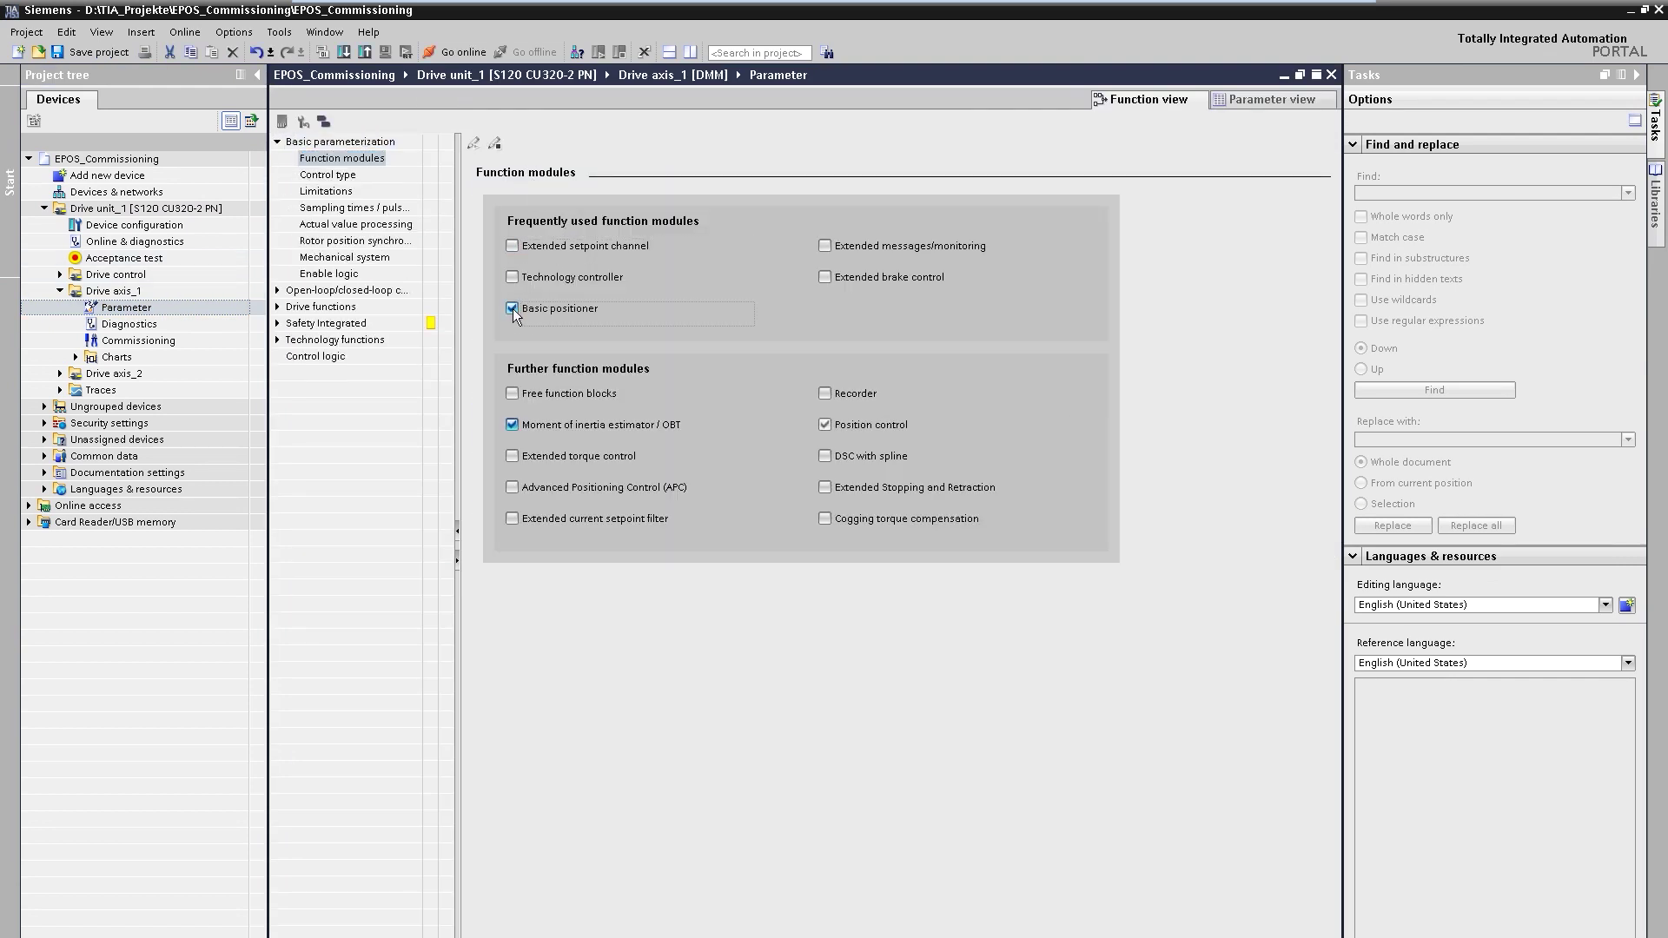
pyautogui.click(388, 258)
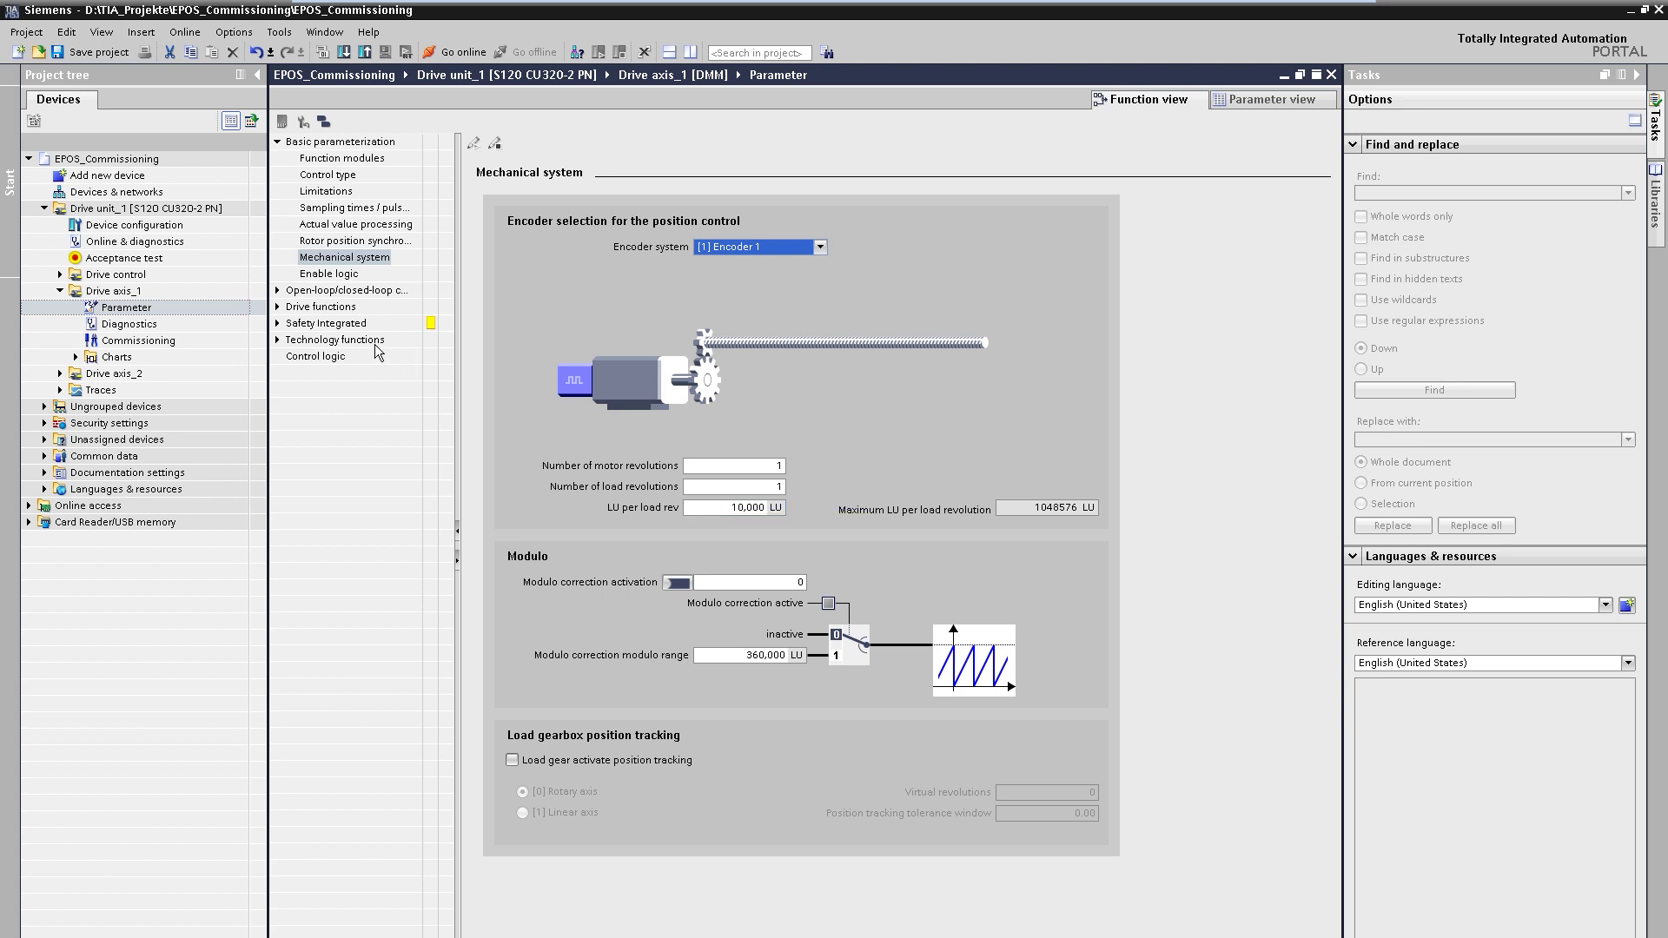
# Check the traversing range limits, then profile limits: max velocity 30,000 1000 LU/min, acceleration 100 1000 LU/s².
pyautogui.click(339, 341)
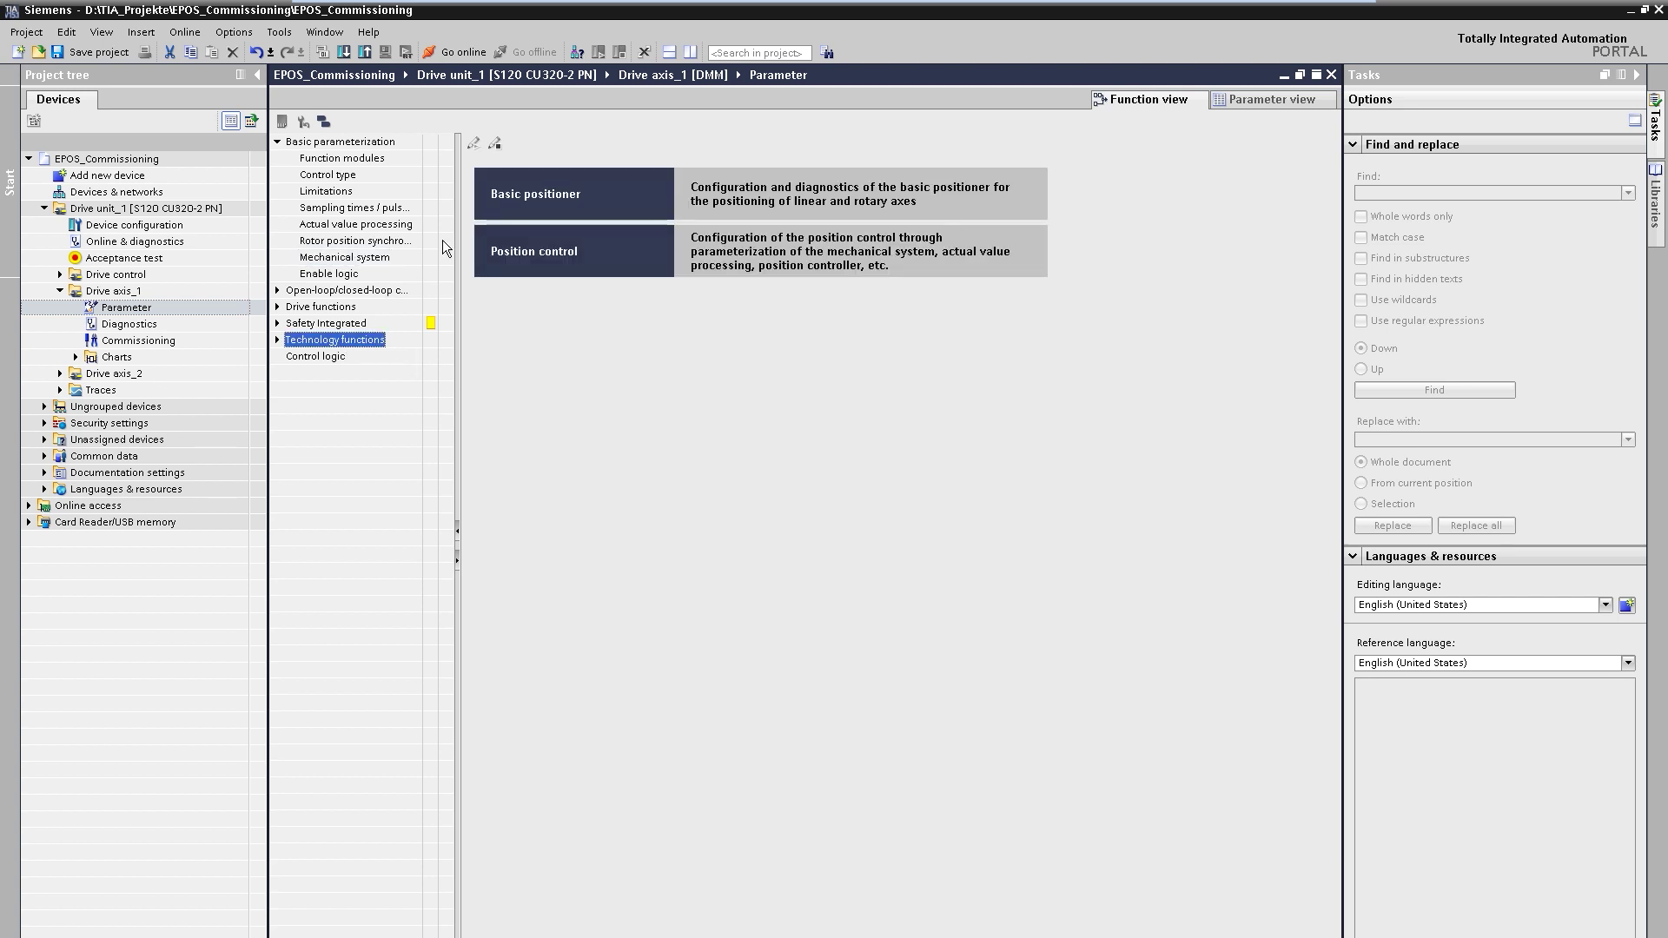
pyautogui.click(533, 199)
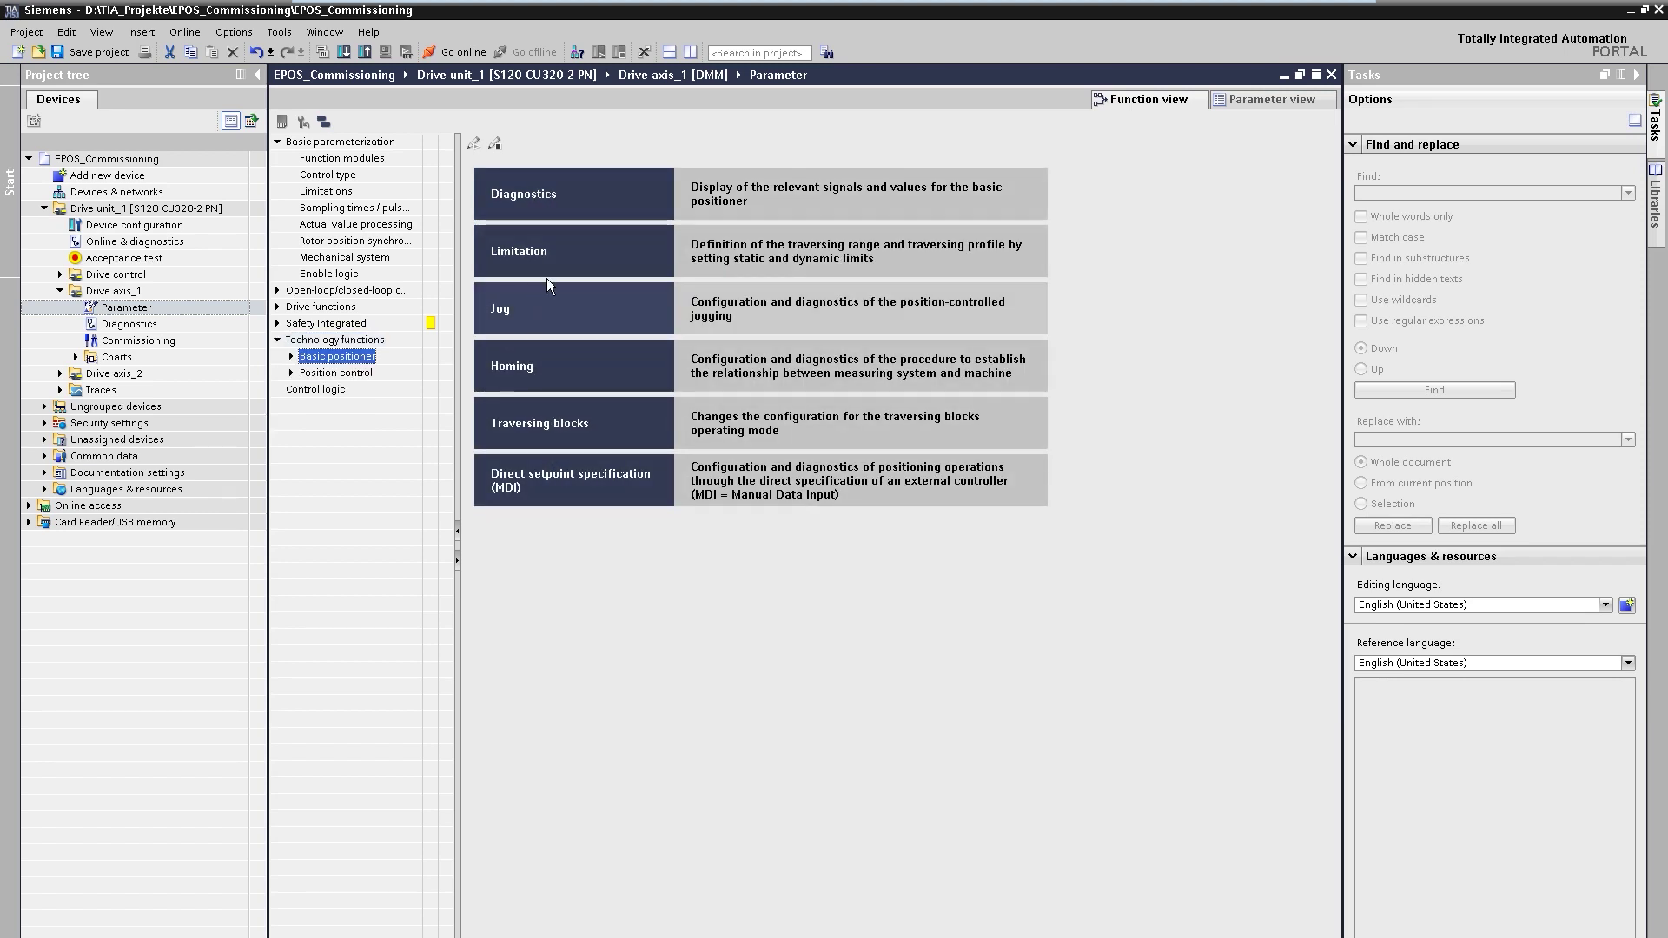
pyautogui.click(576, 263)
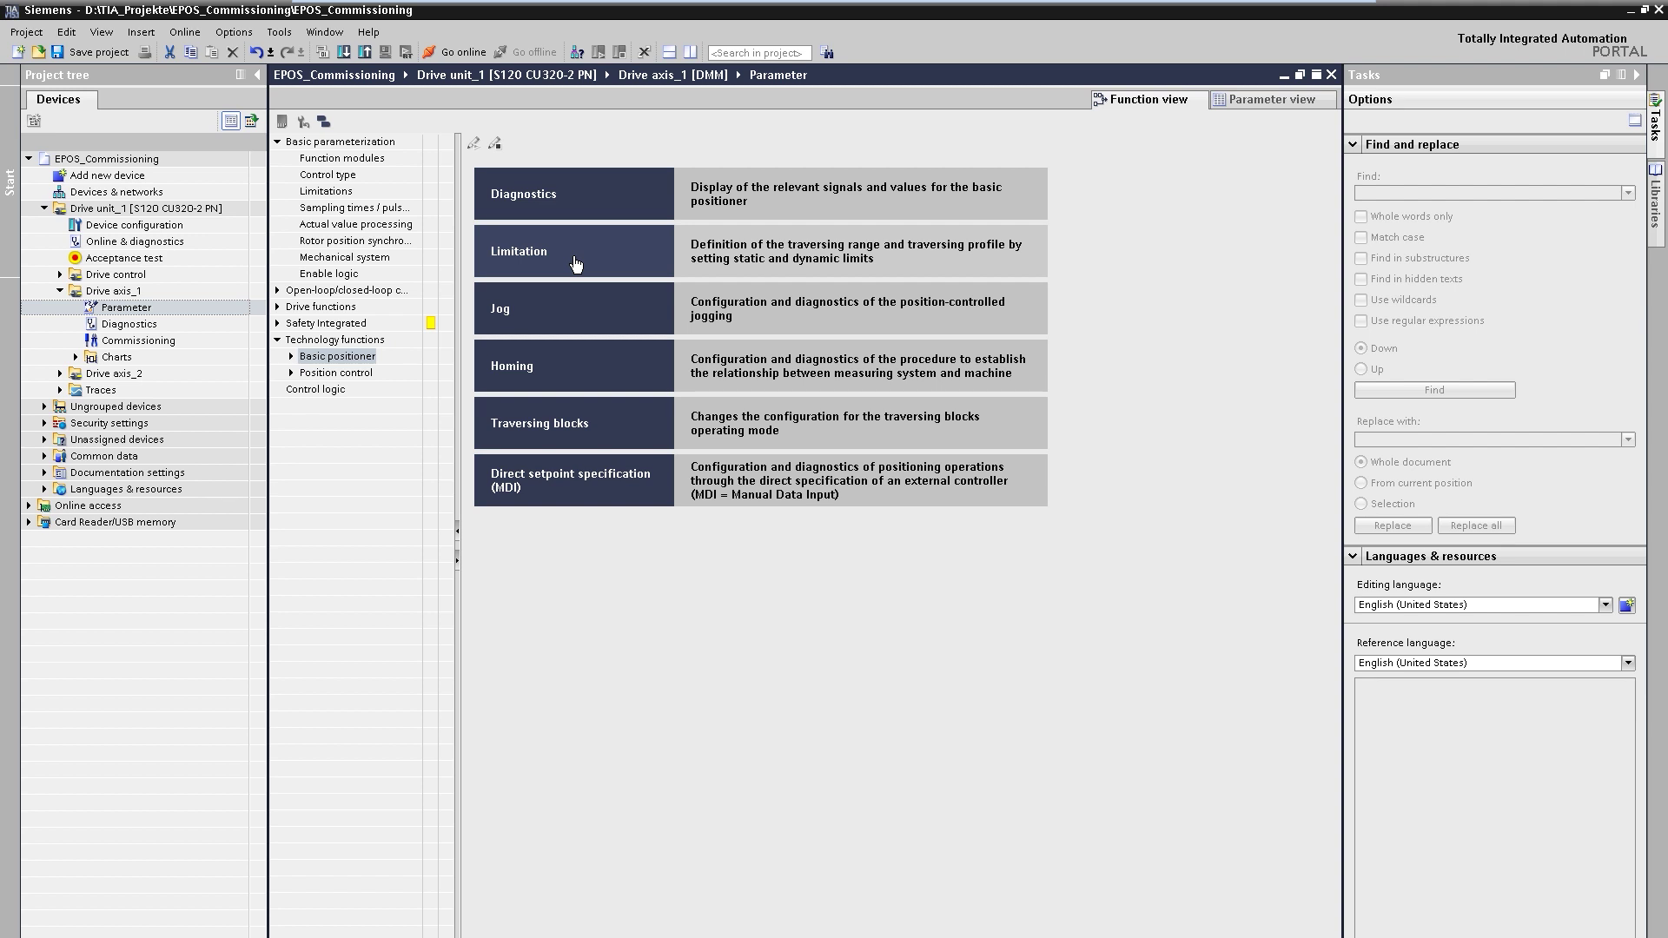
pyautogui.click(576, 263)
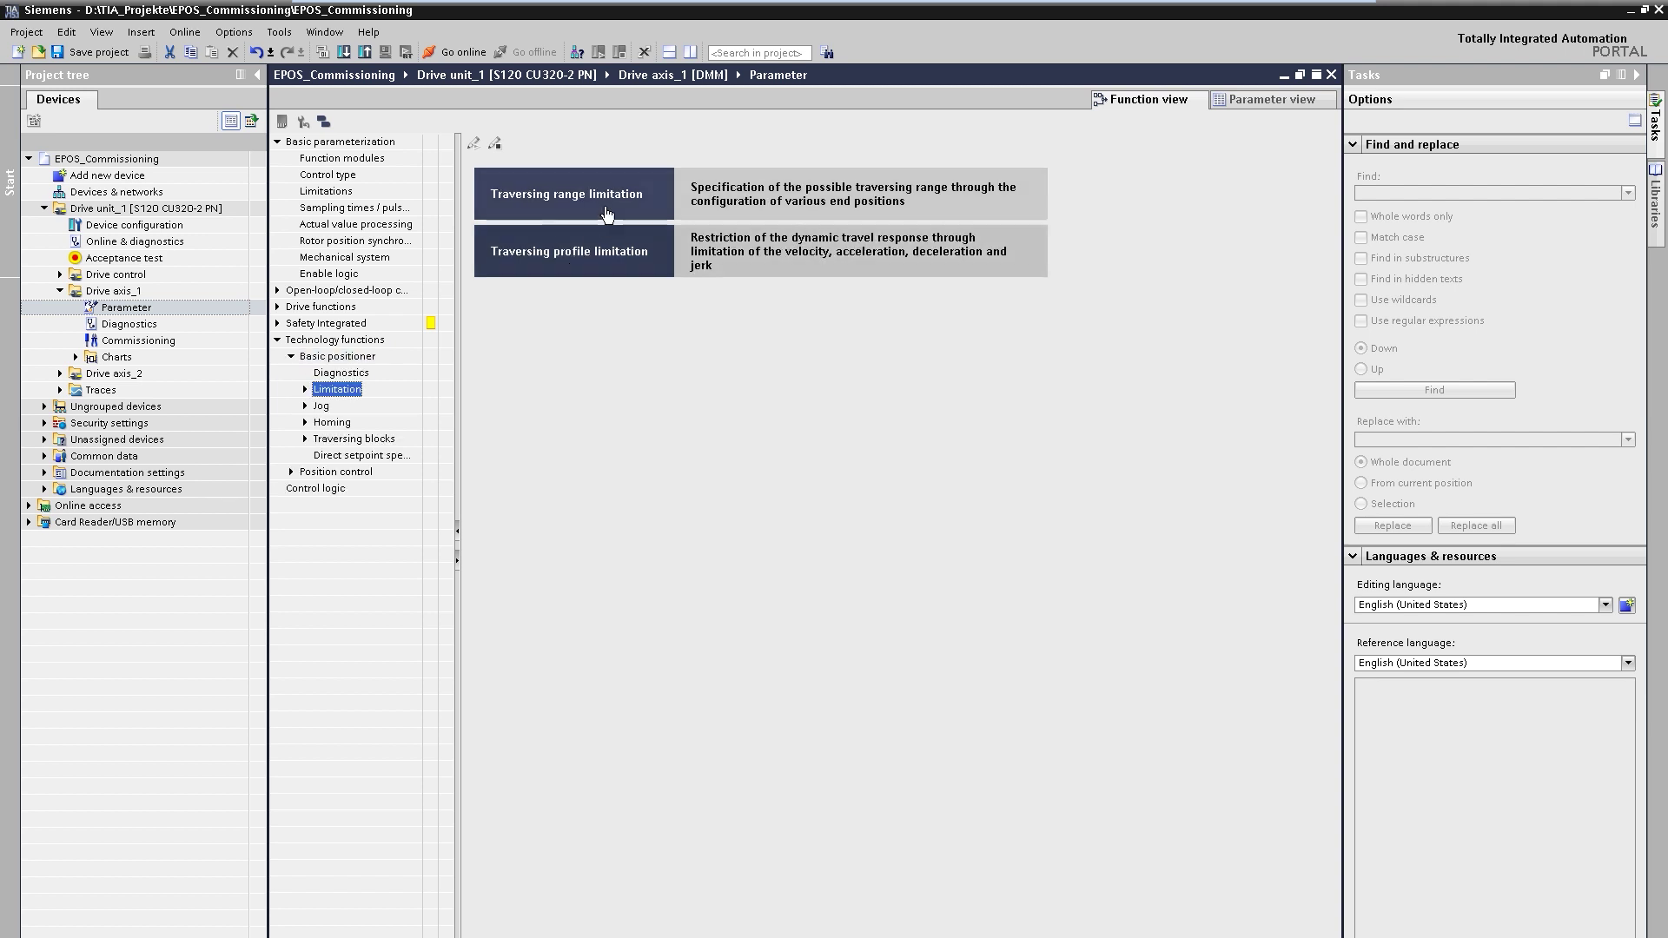
pyautogui.click(611, 211)
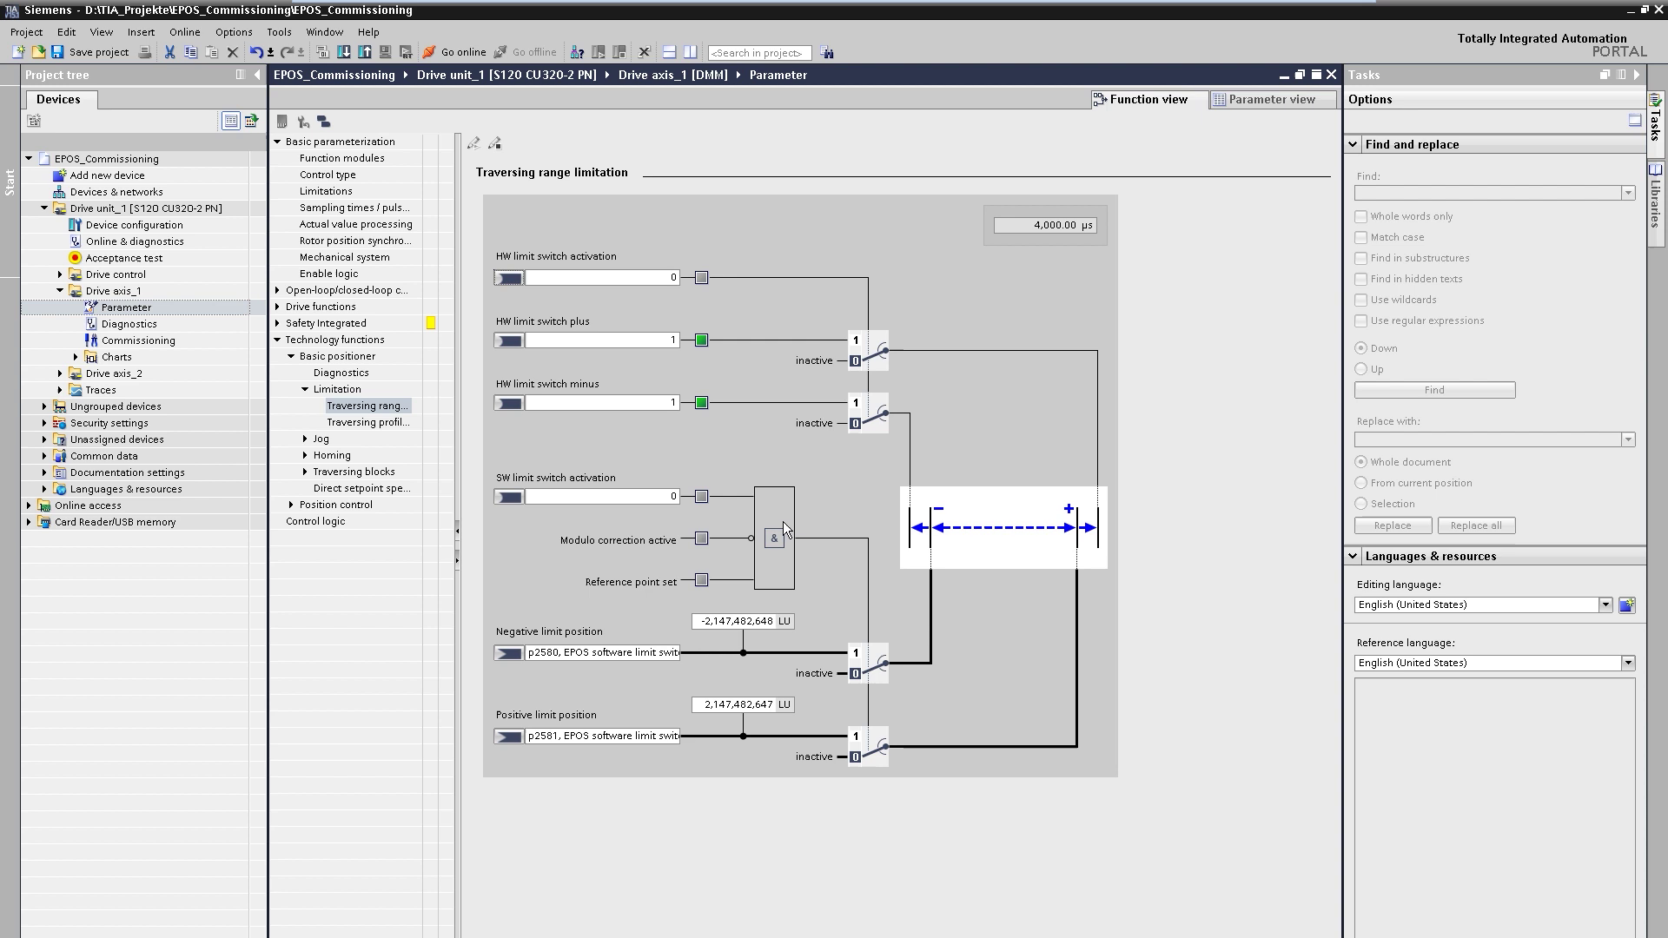
pyautogui.click(387, 426)
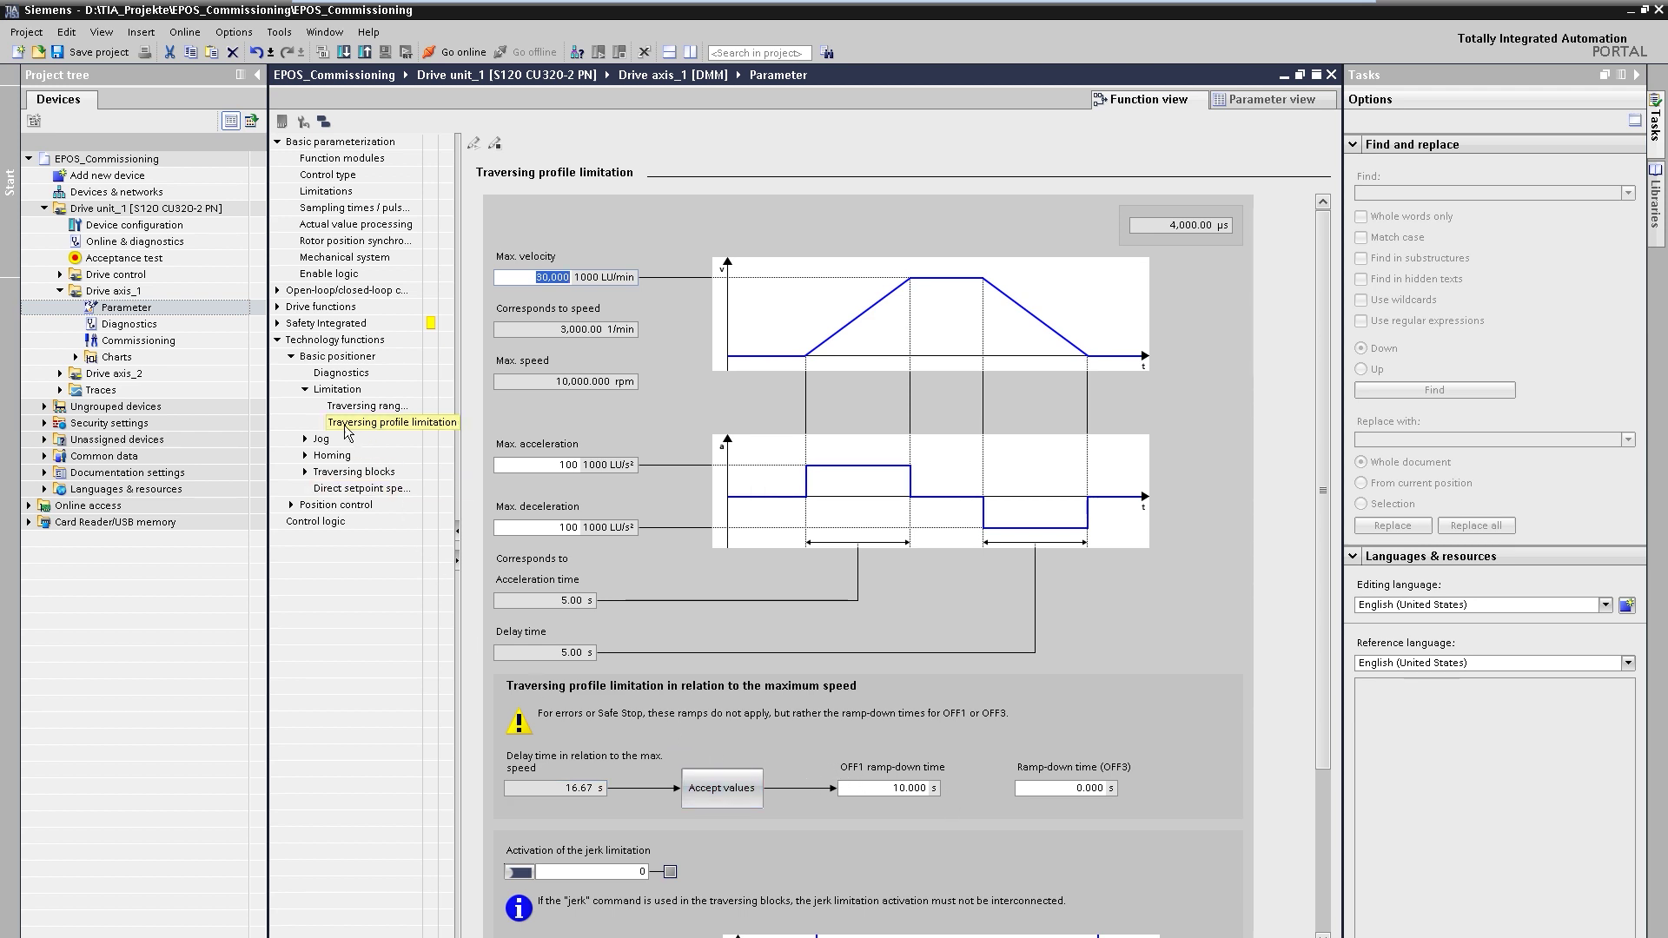
# Download Drive unit_1's configuration, then connect Drive axis_1's commissioning control panel online.
pyautogui.click(119, 212)
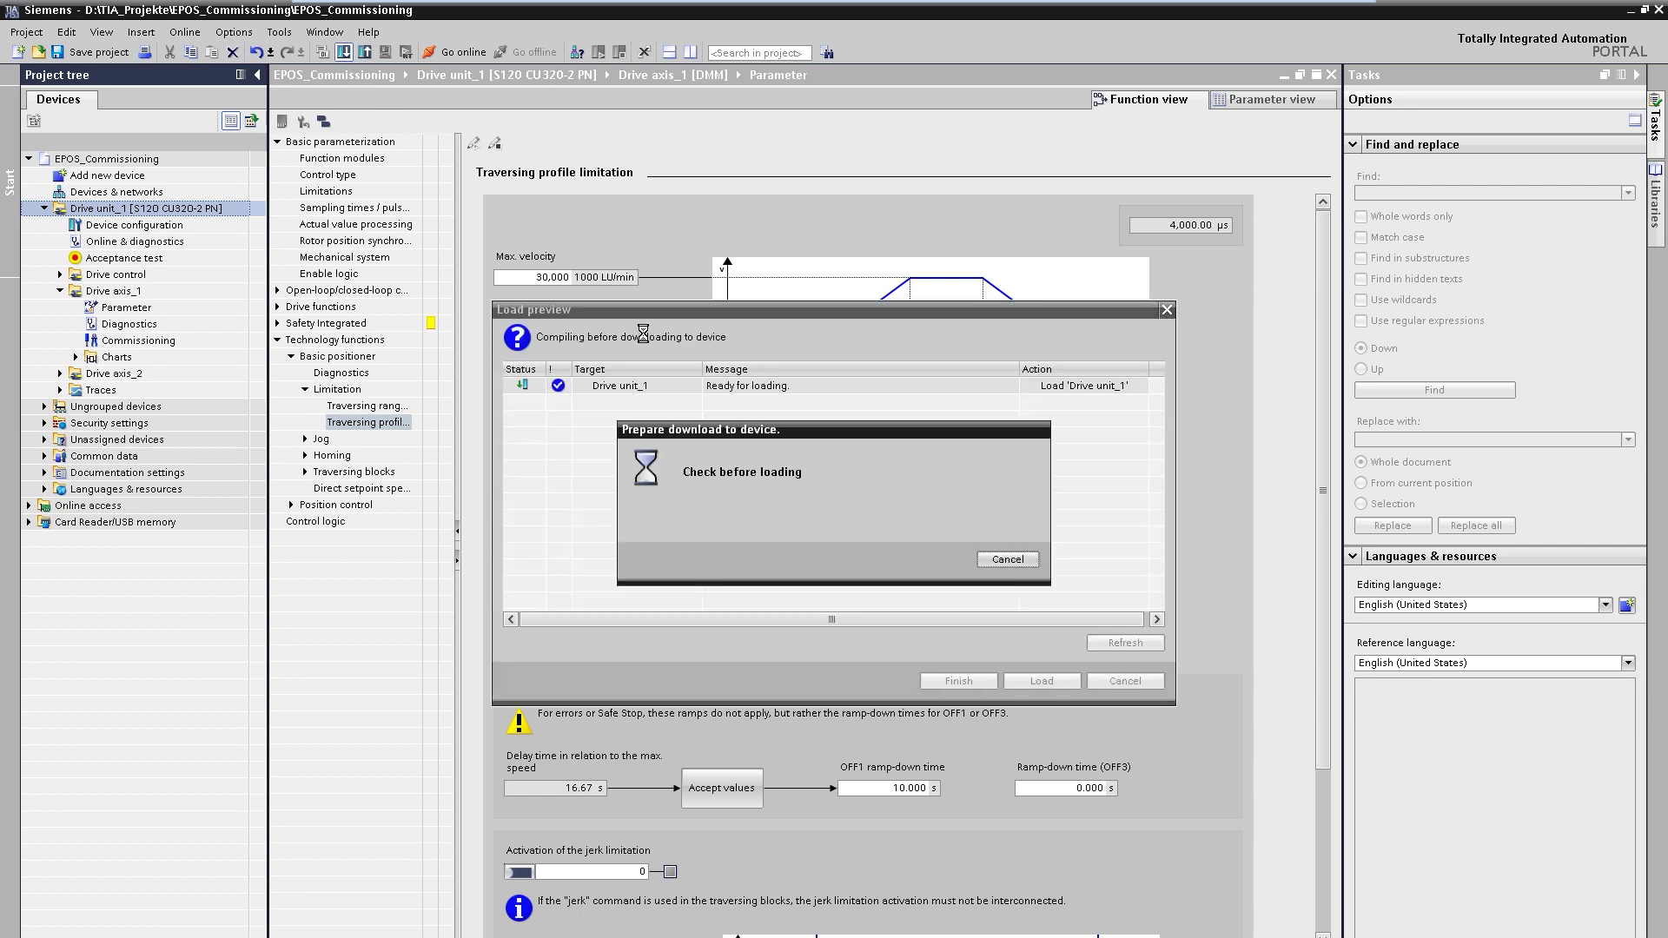
pyautogui.click(1045, 691)
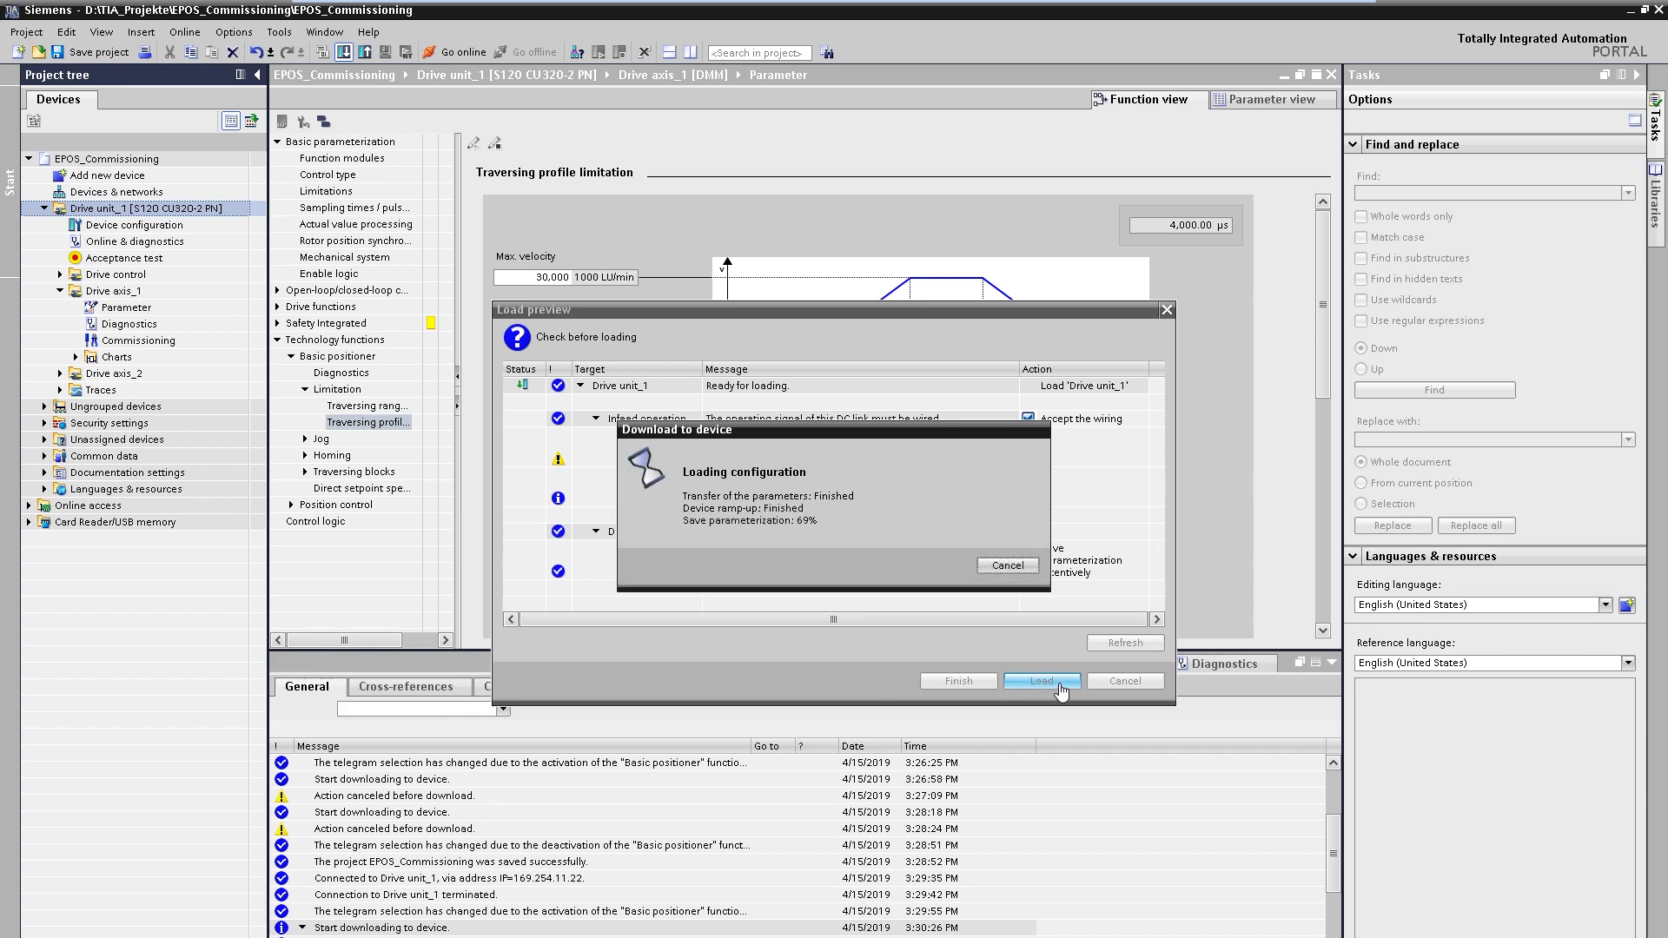
pyautogui.doubleClick(134, 341)
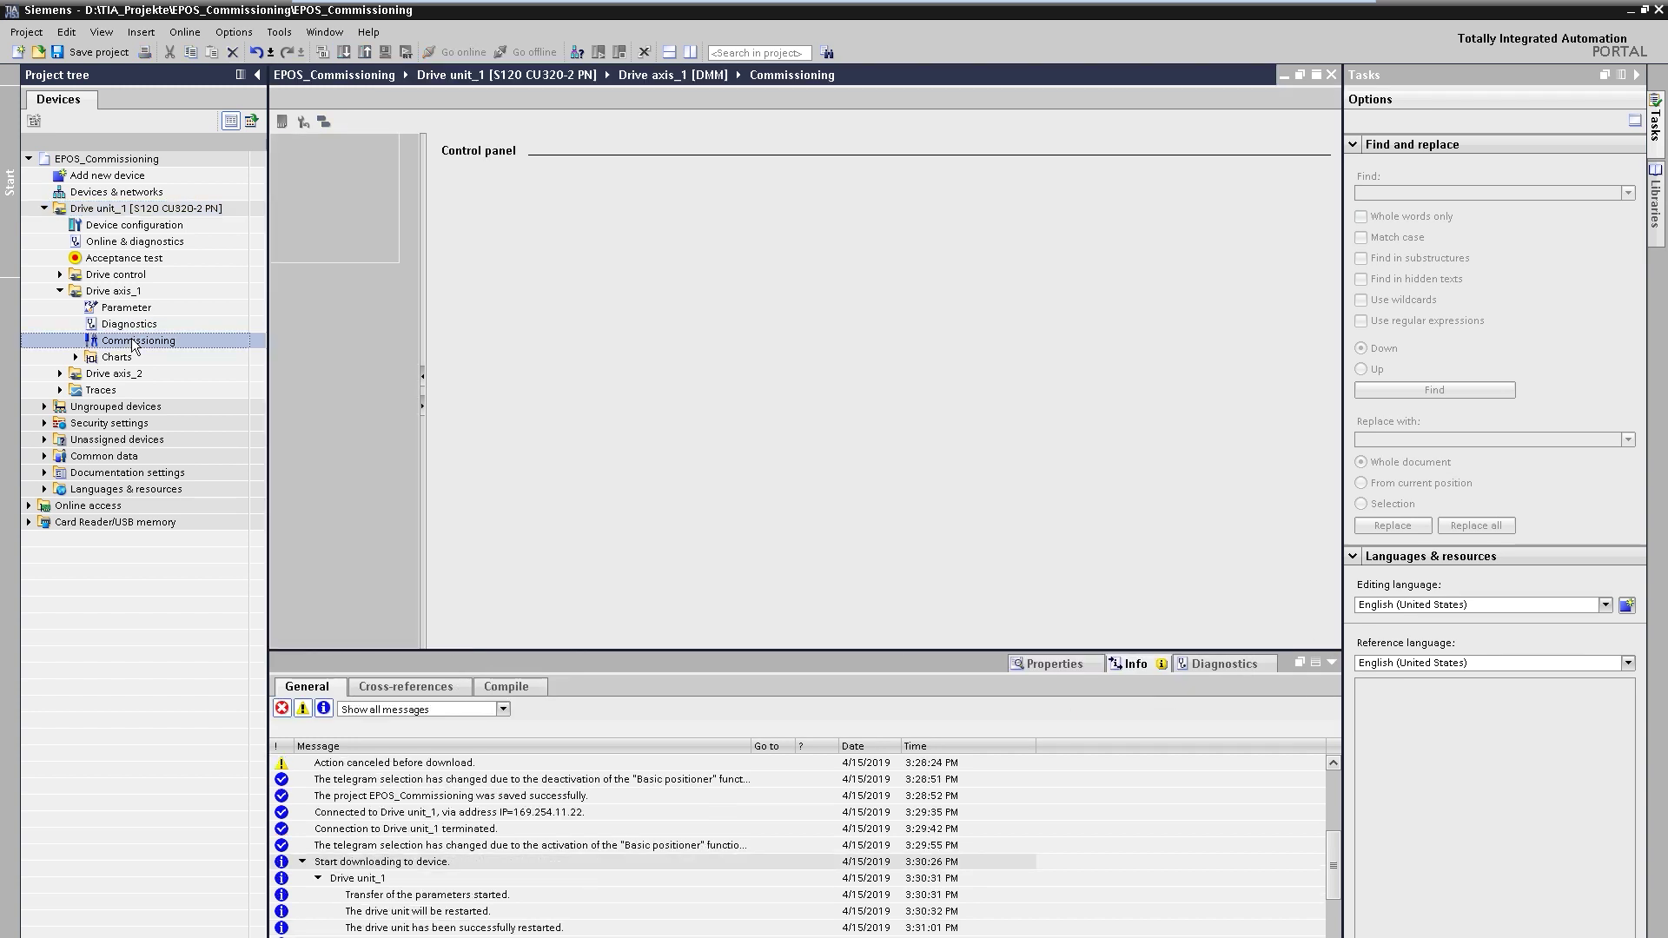
pyautogui.click(452, 53)
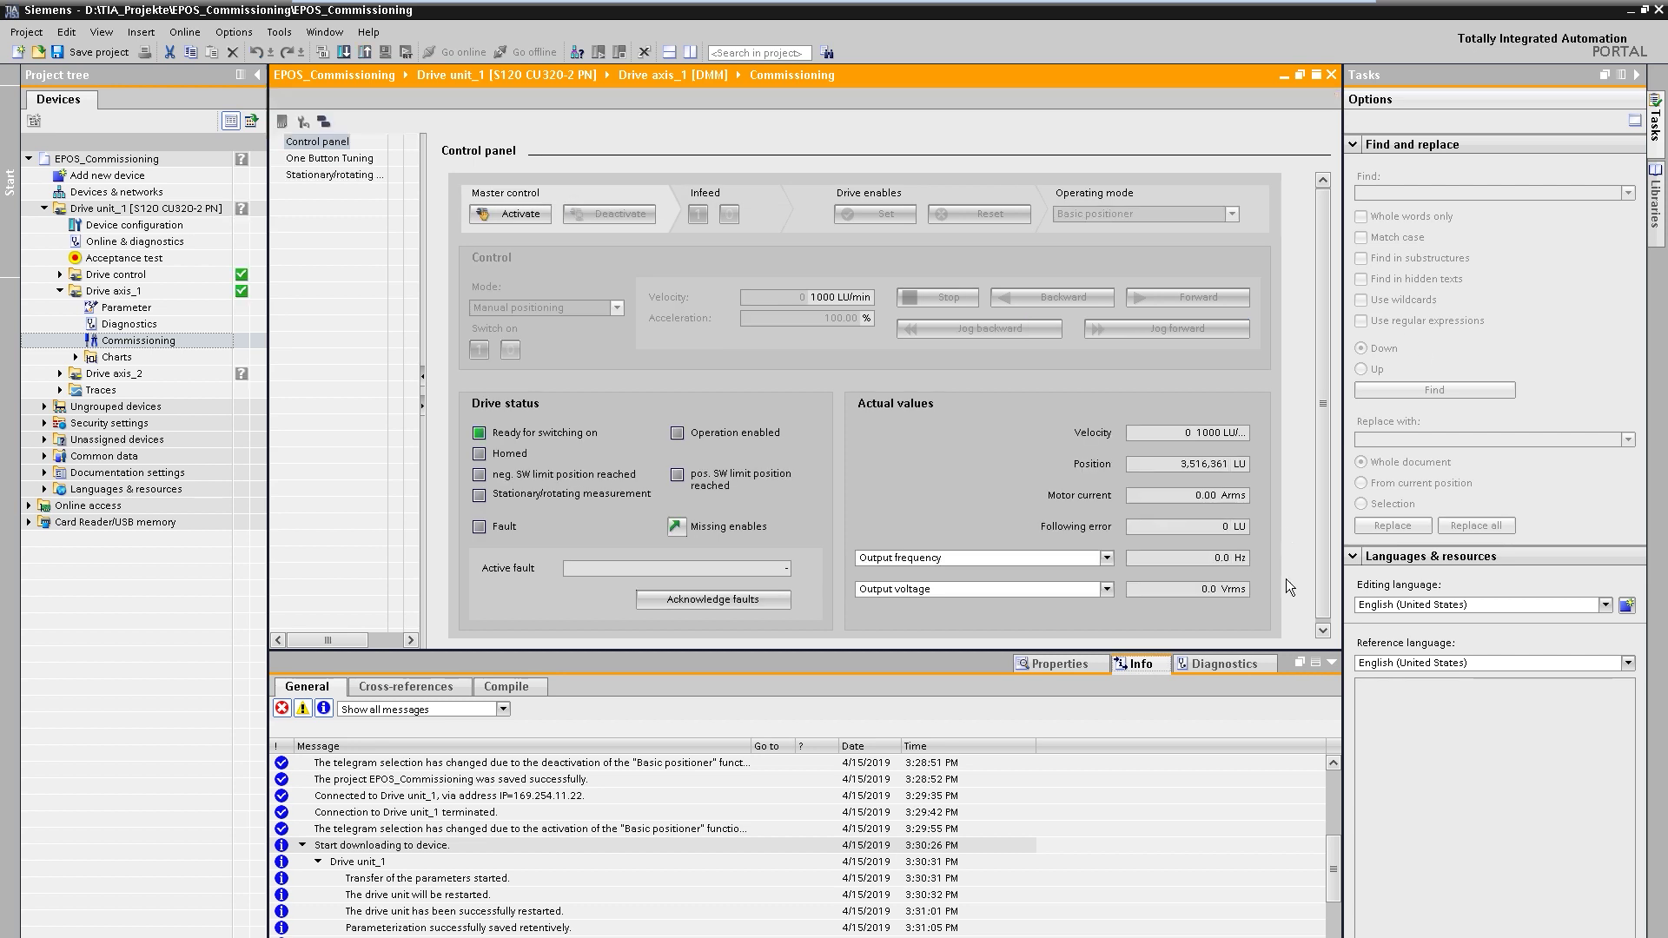
# Take master control of Drive axis_1 and direct-home it at coordinate 0 LU.
pyautogui.click(1316, 662)
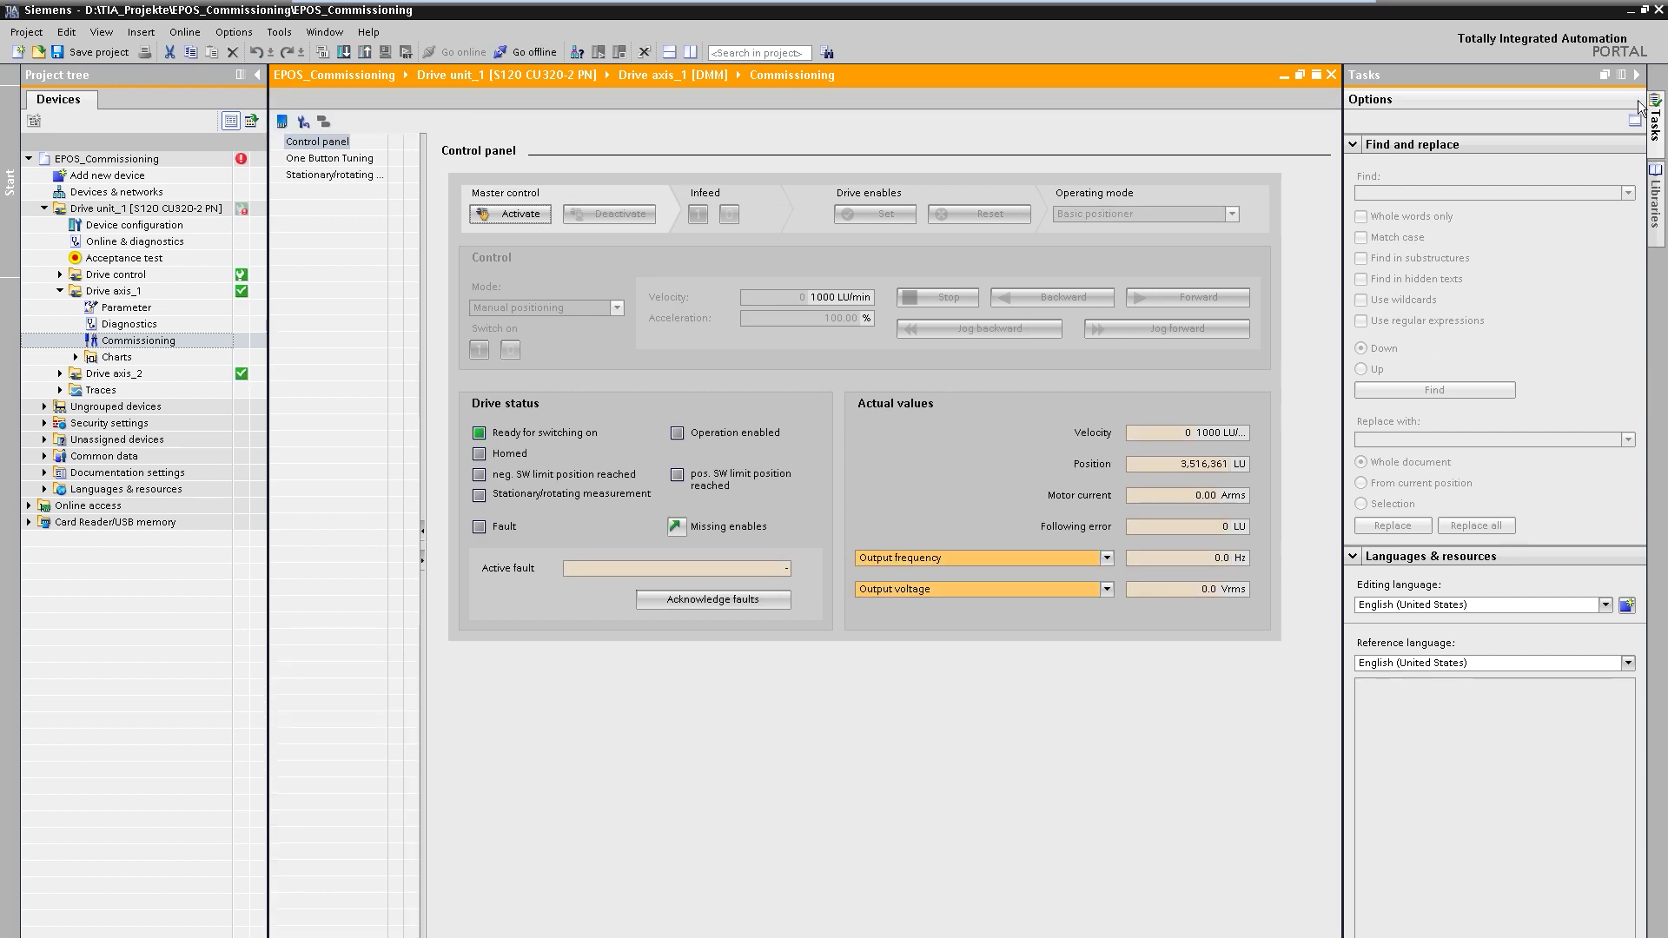
pyautogui.click(488, 219)
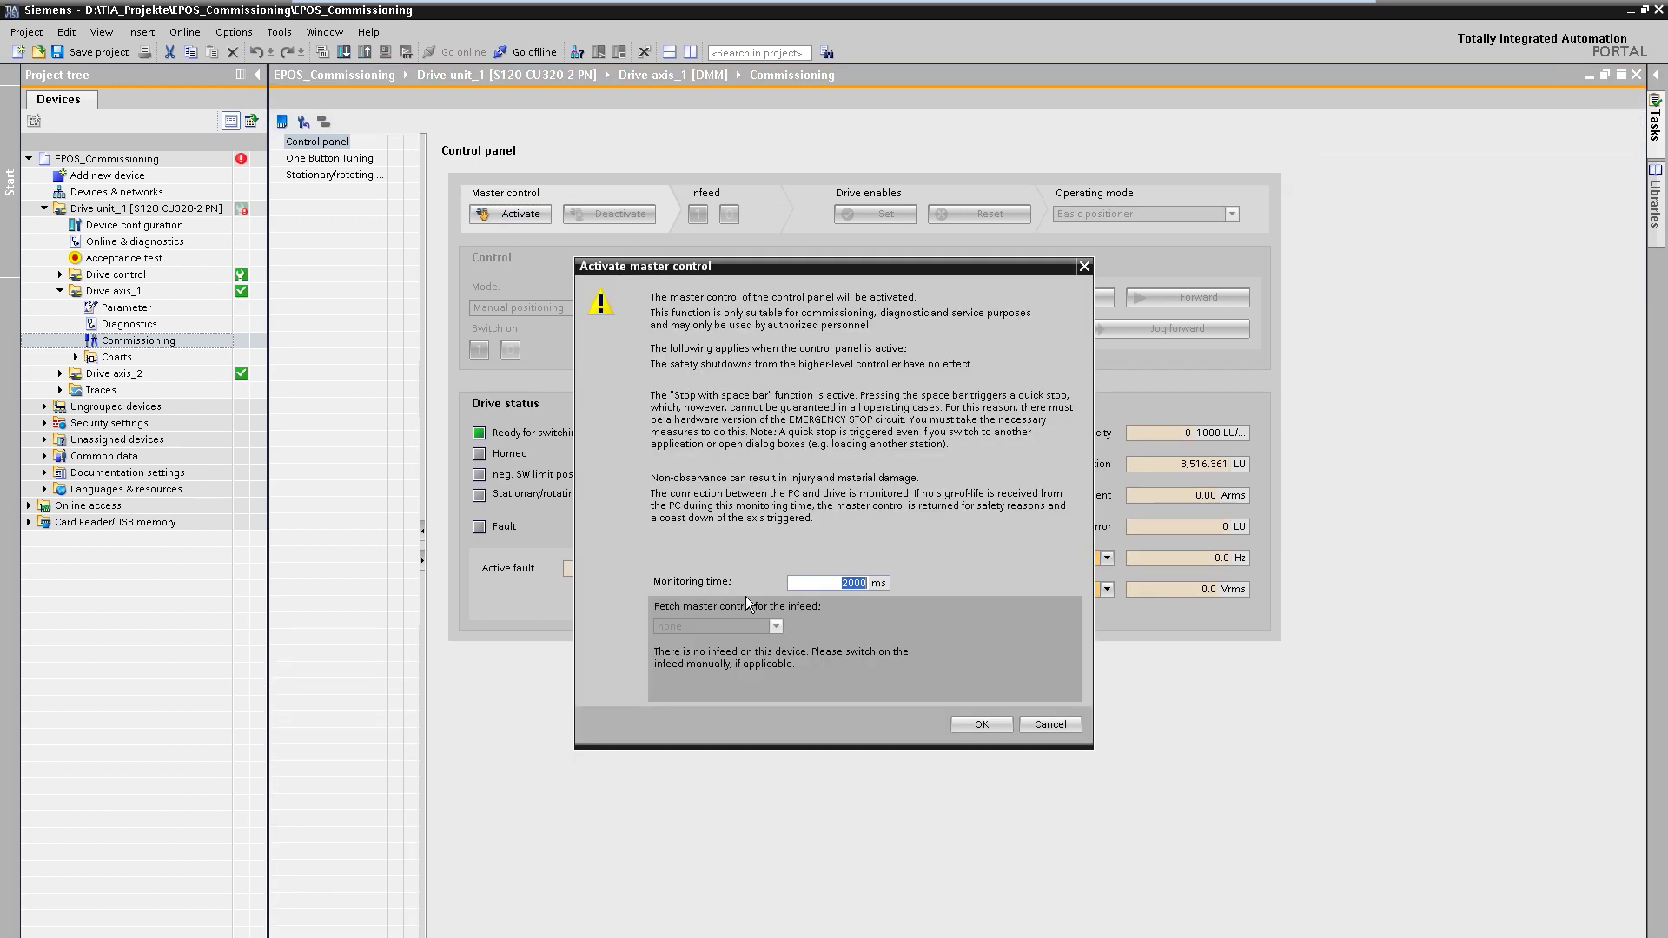
pyautogui.click(969, 722)
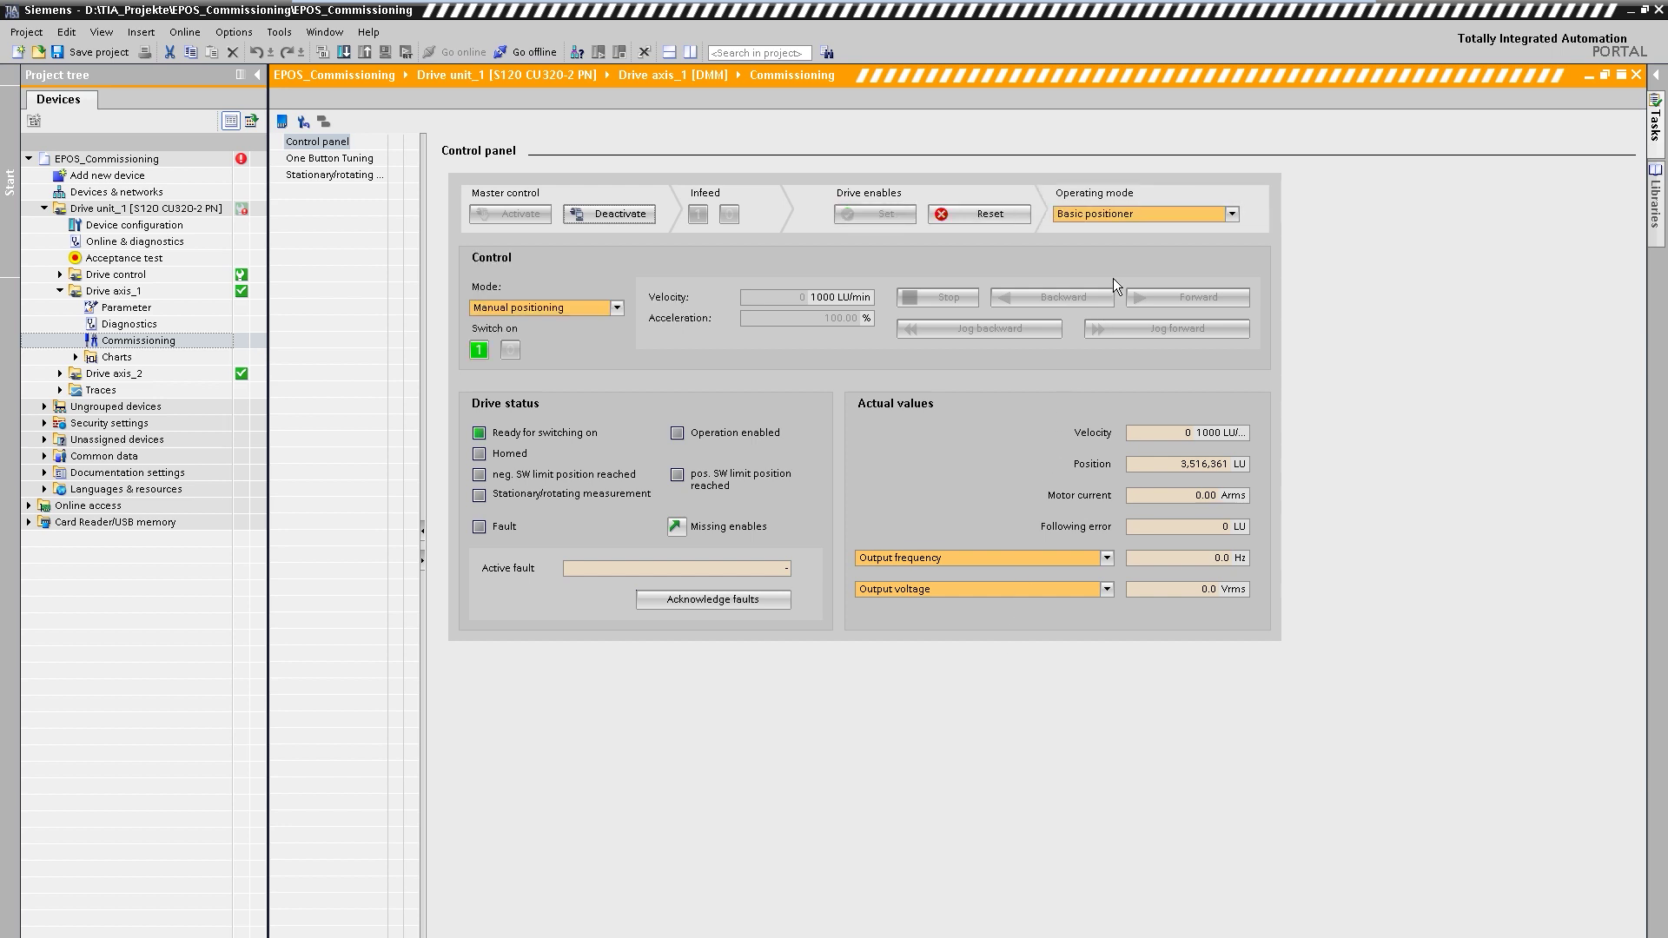
pyautogui.click(588, 309)
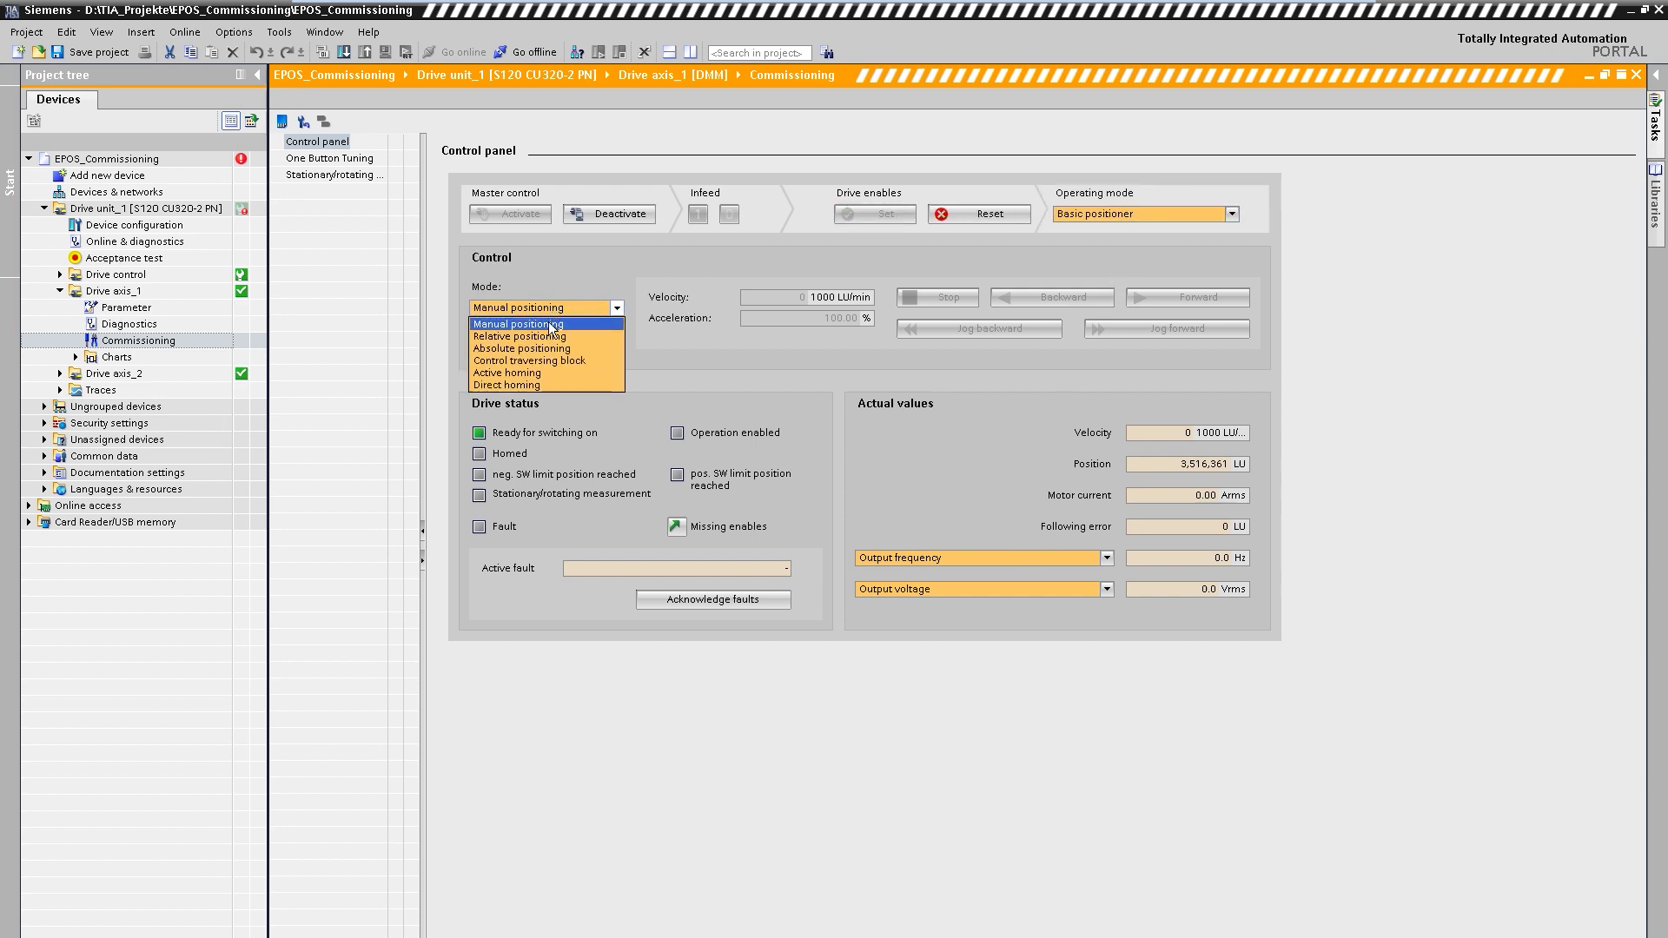
pyautogui.click(519, 384)
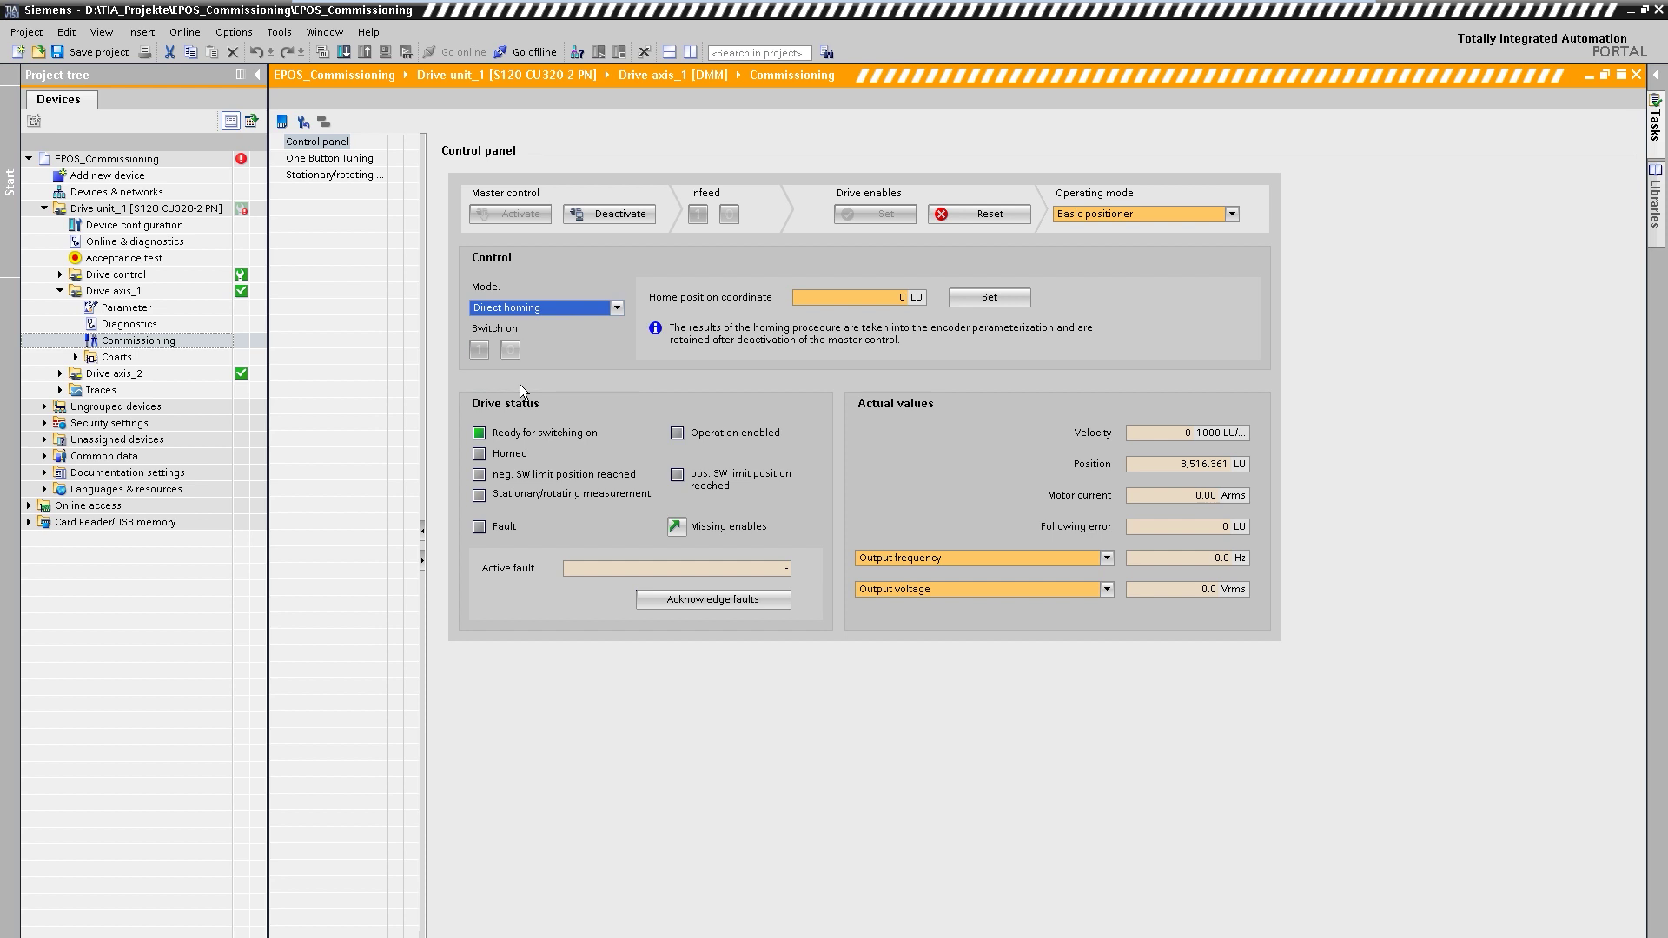
pyautogui.click(1011, 299)
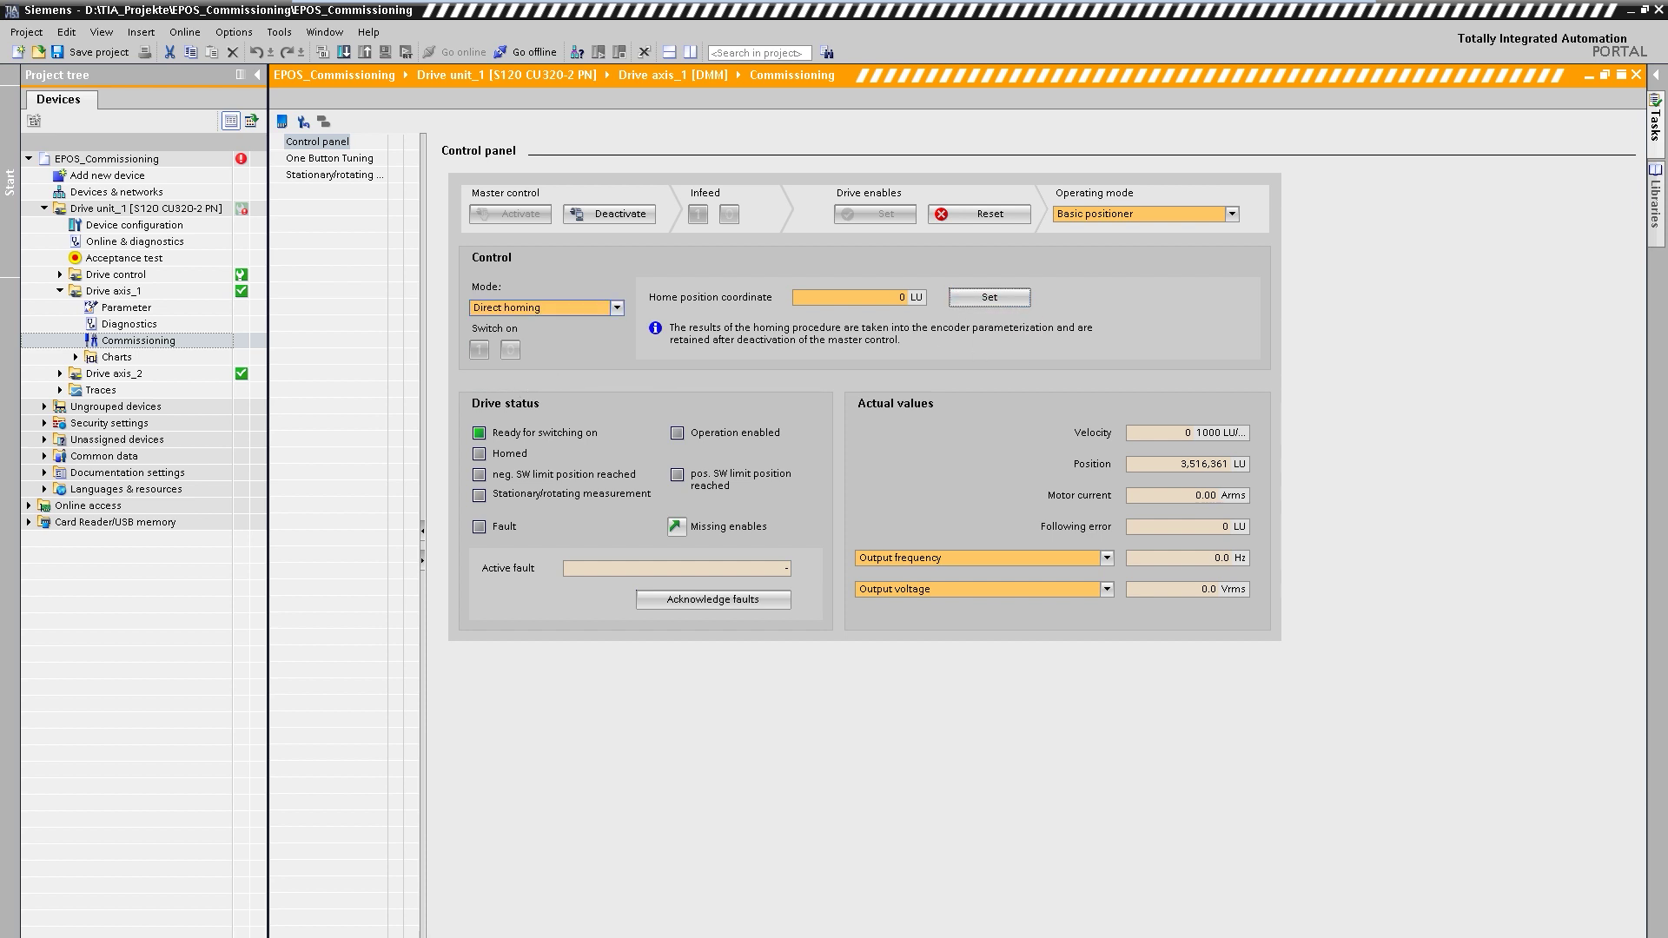
pyautogui.click(570, 306)
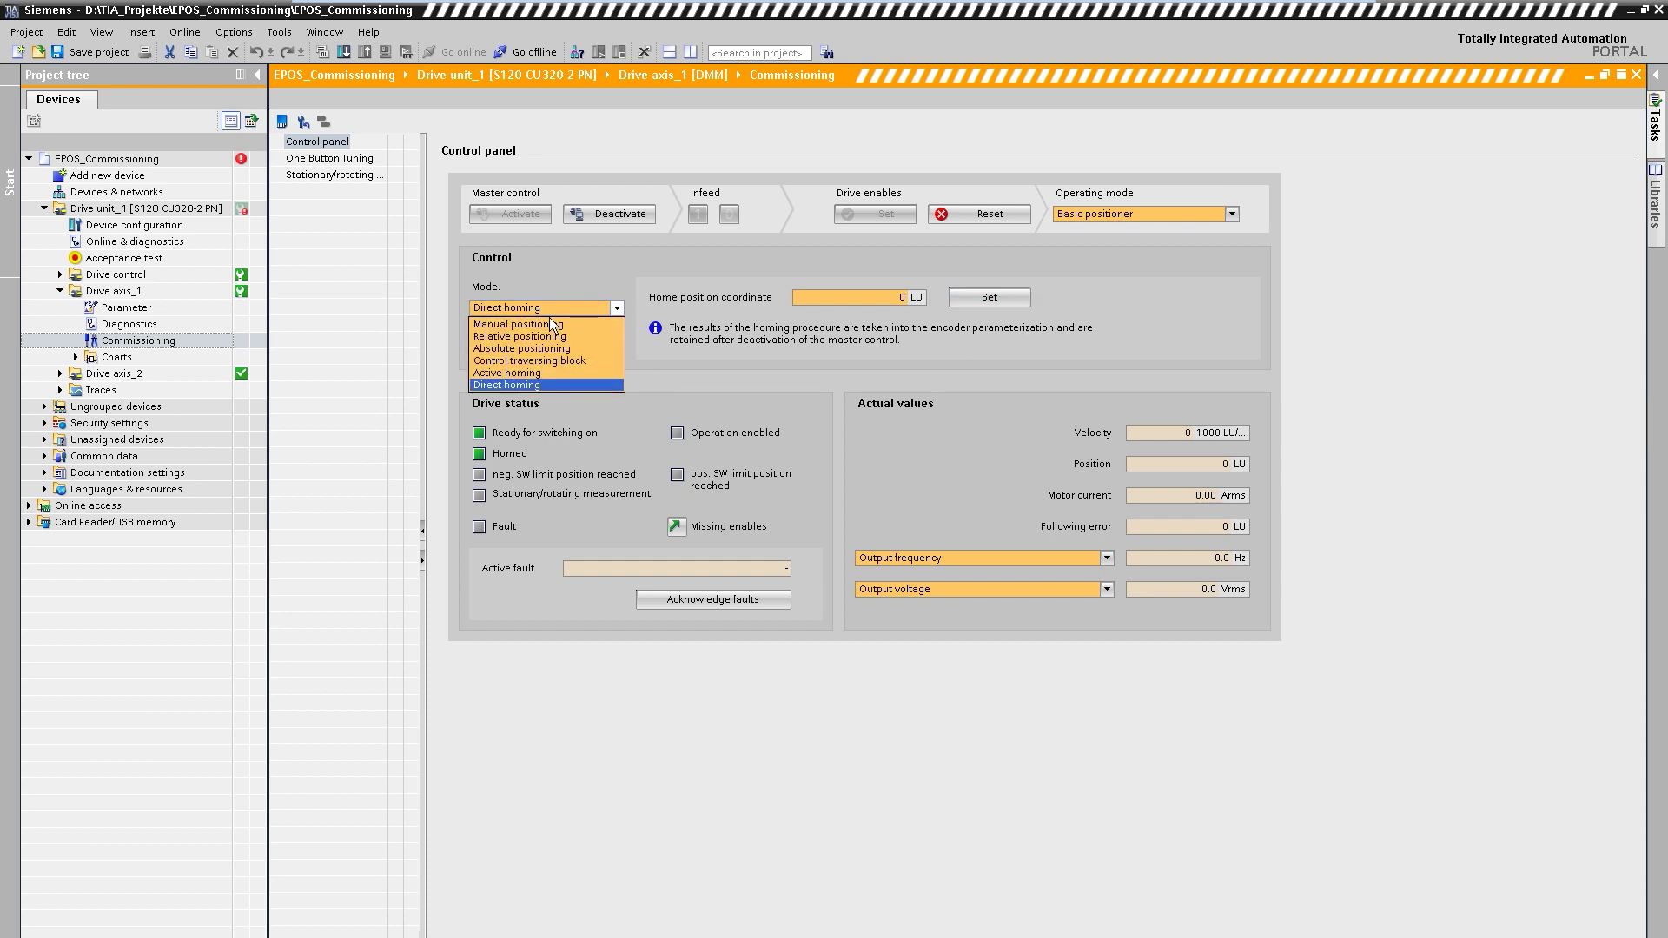
# In Relative positioning mode, switch on and move forward 100,000 LU at velocity 1000.
pyautogui.click(547, 338)
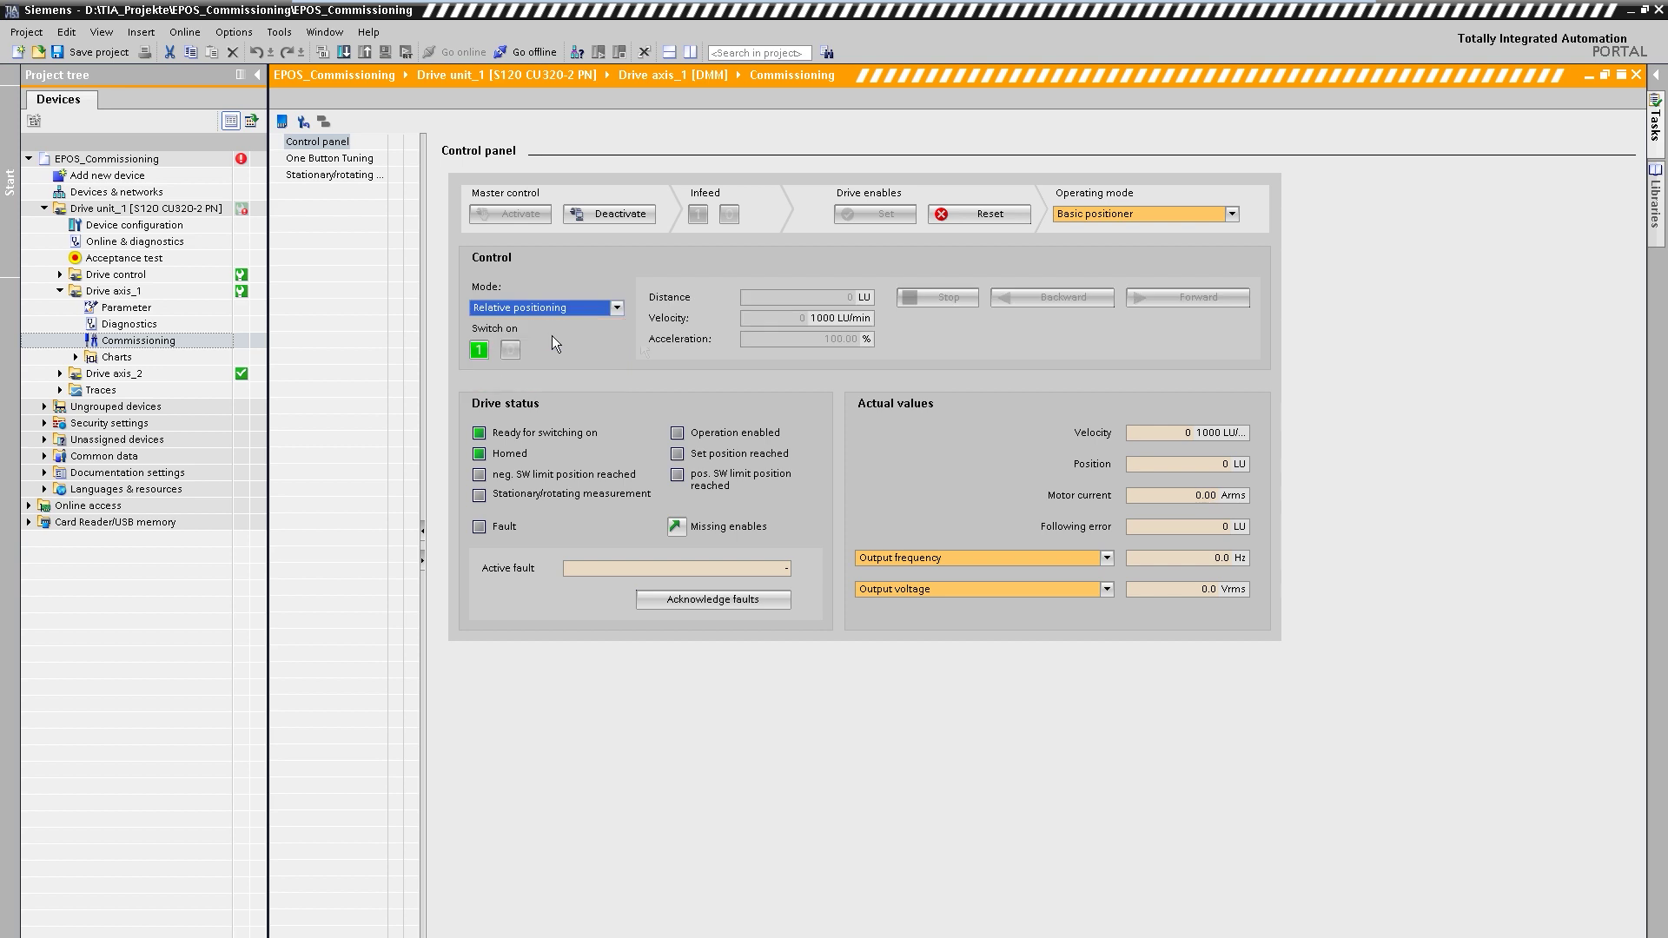
pyautogui.click(481, 350)
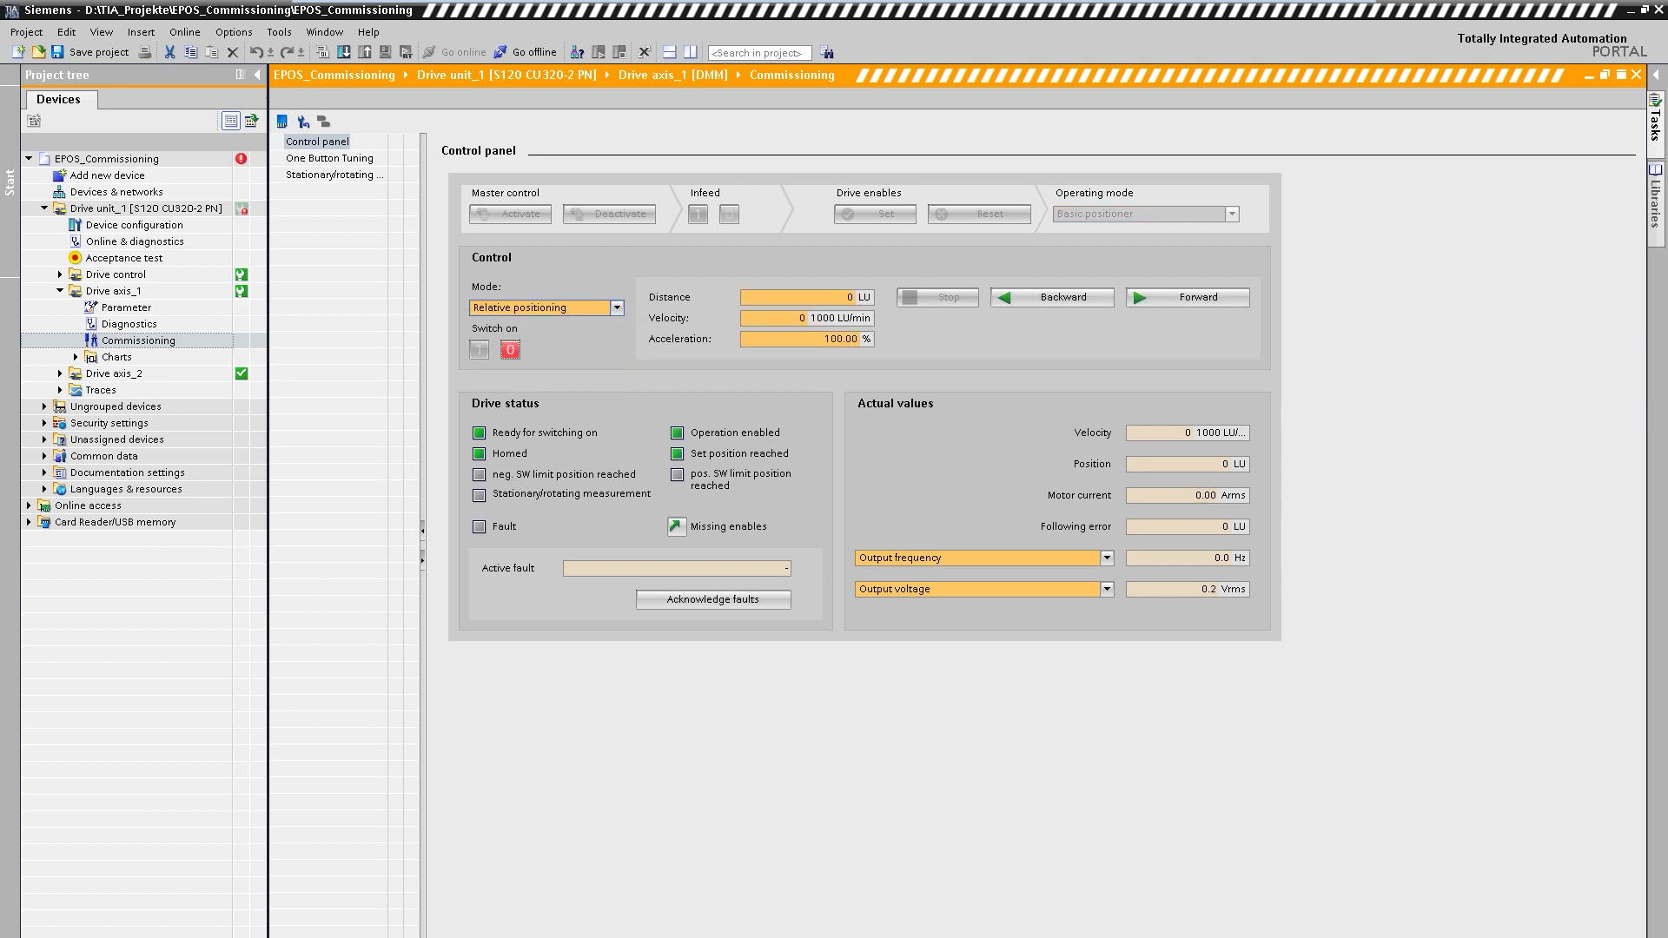
pyautogui.click(850, 297)
pyautogui.doubleClick(850, 297)
pyautogui.write('100')
pyautogui.write('0')
pyautogui.press('Tab')
pyautogui.write('1000')
pyautogui.click(1192, 299)
# Use Absolute positioning to return the axis to target 0 LU at velocity 2000.
pyautogui.click(616, 309)
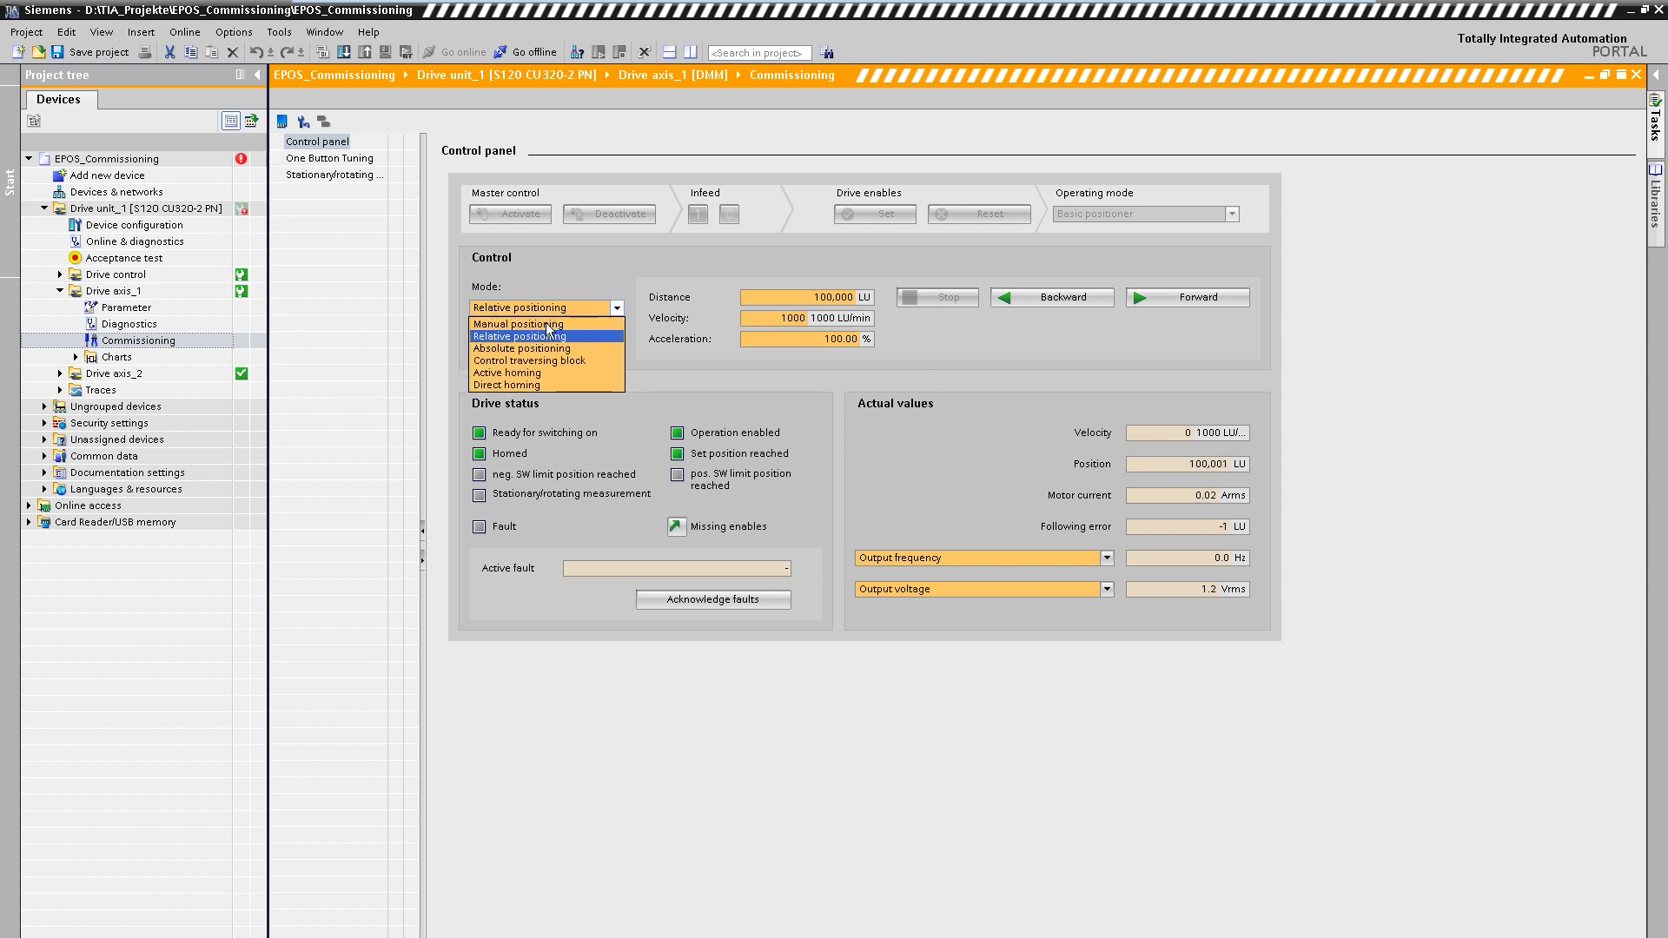
pyautogui.click(541, 349)
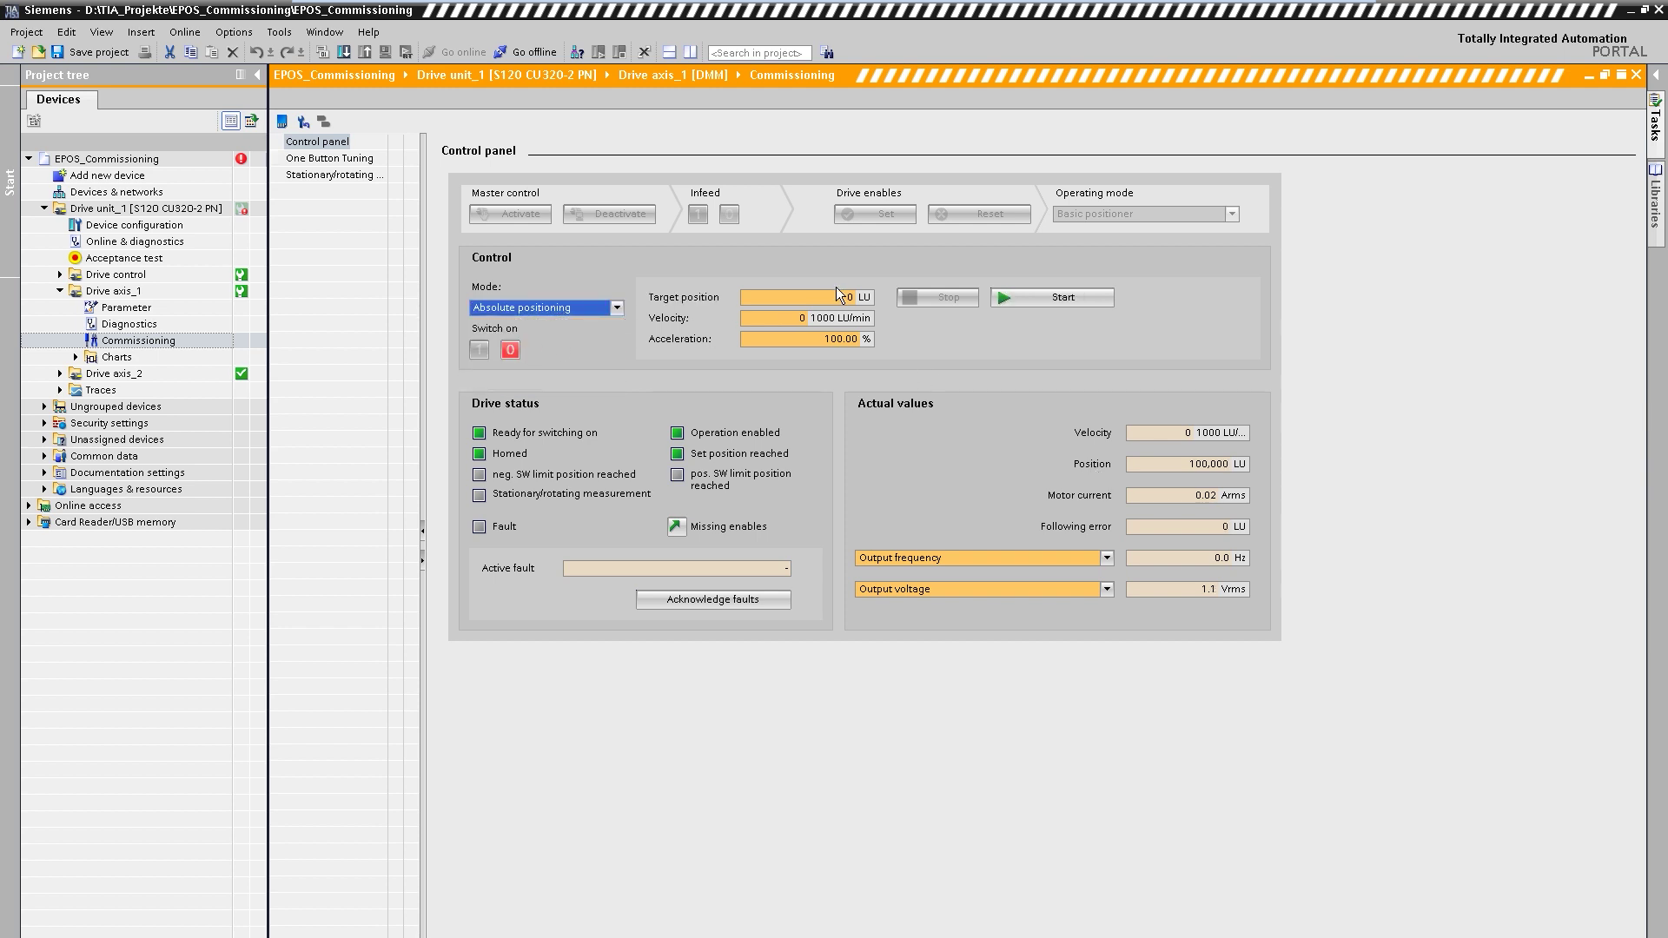
pyautogui.click(805, 318)
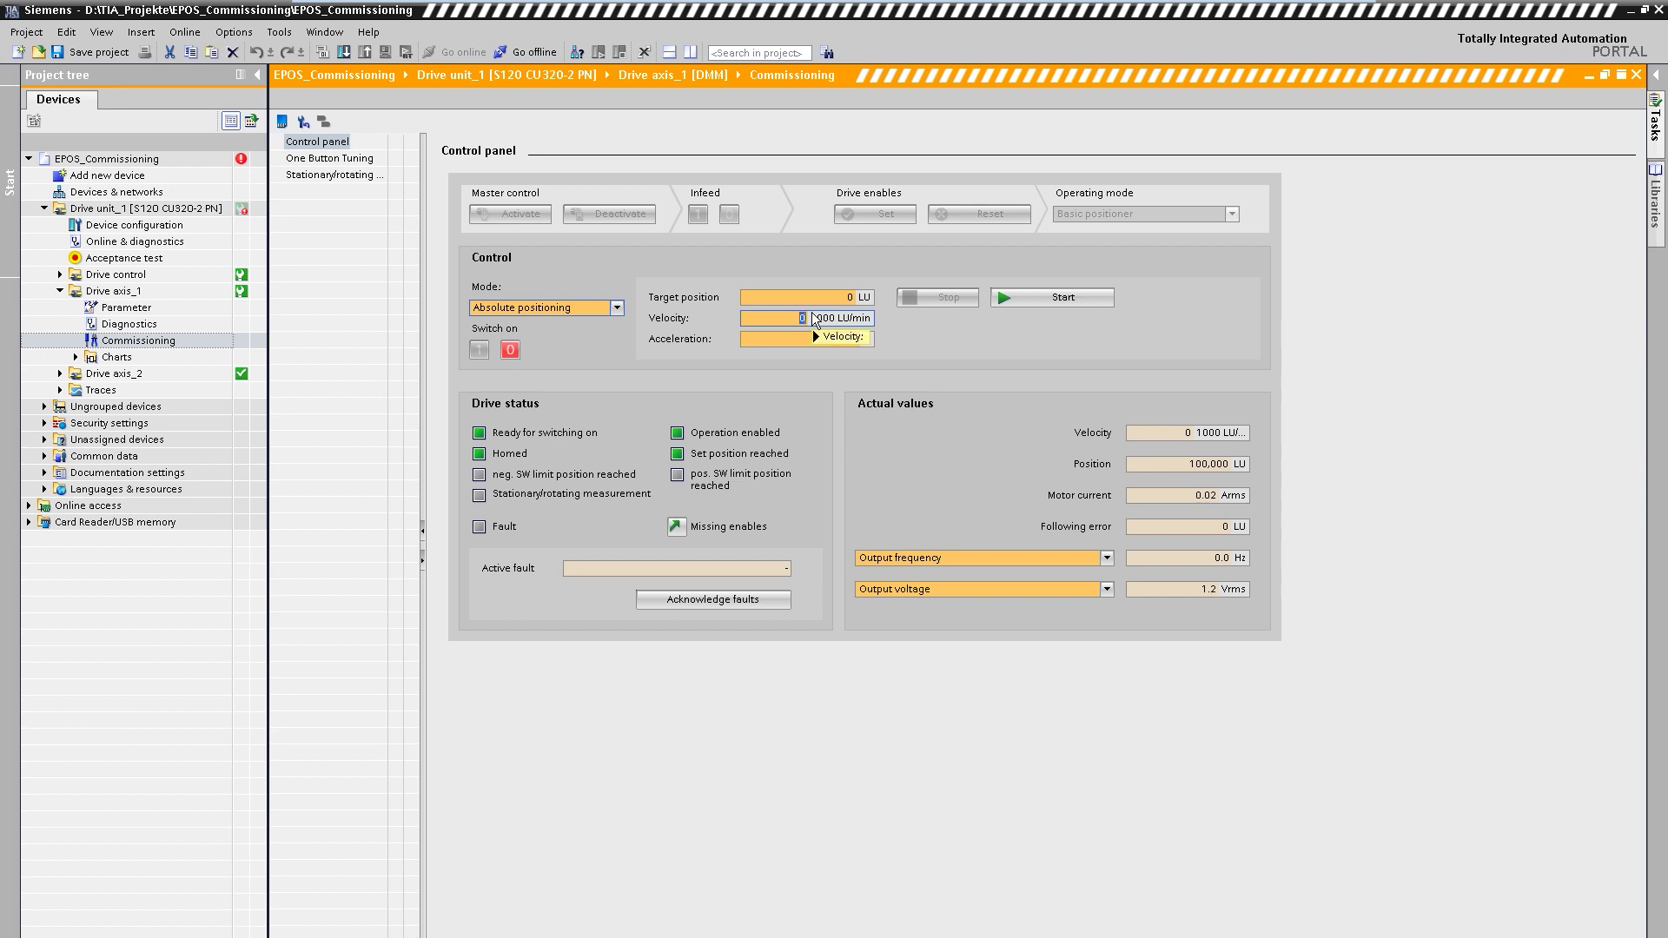
pyautogui.write('2000')
pyautogui.click(1032, 301)
# Switch the axis off, release and confirm giving up master control, then go offline.
pyautogui.click(513, 357)
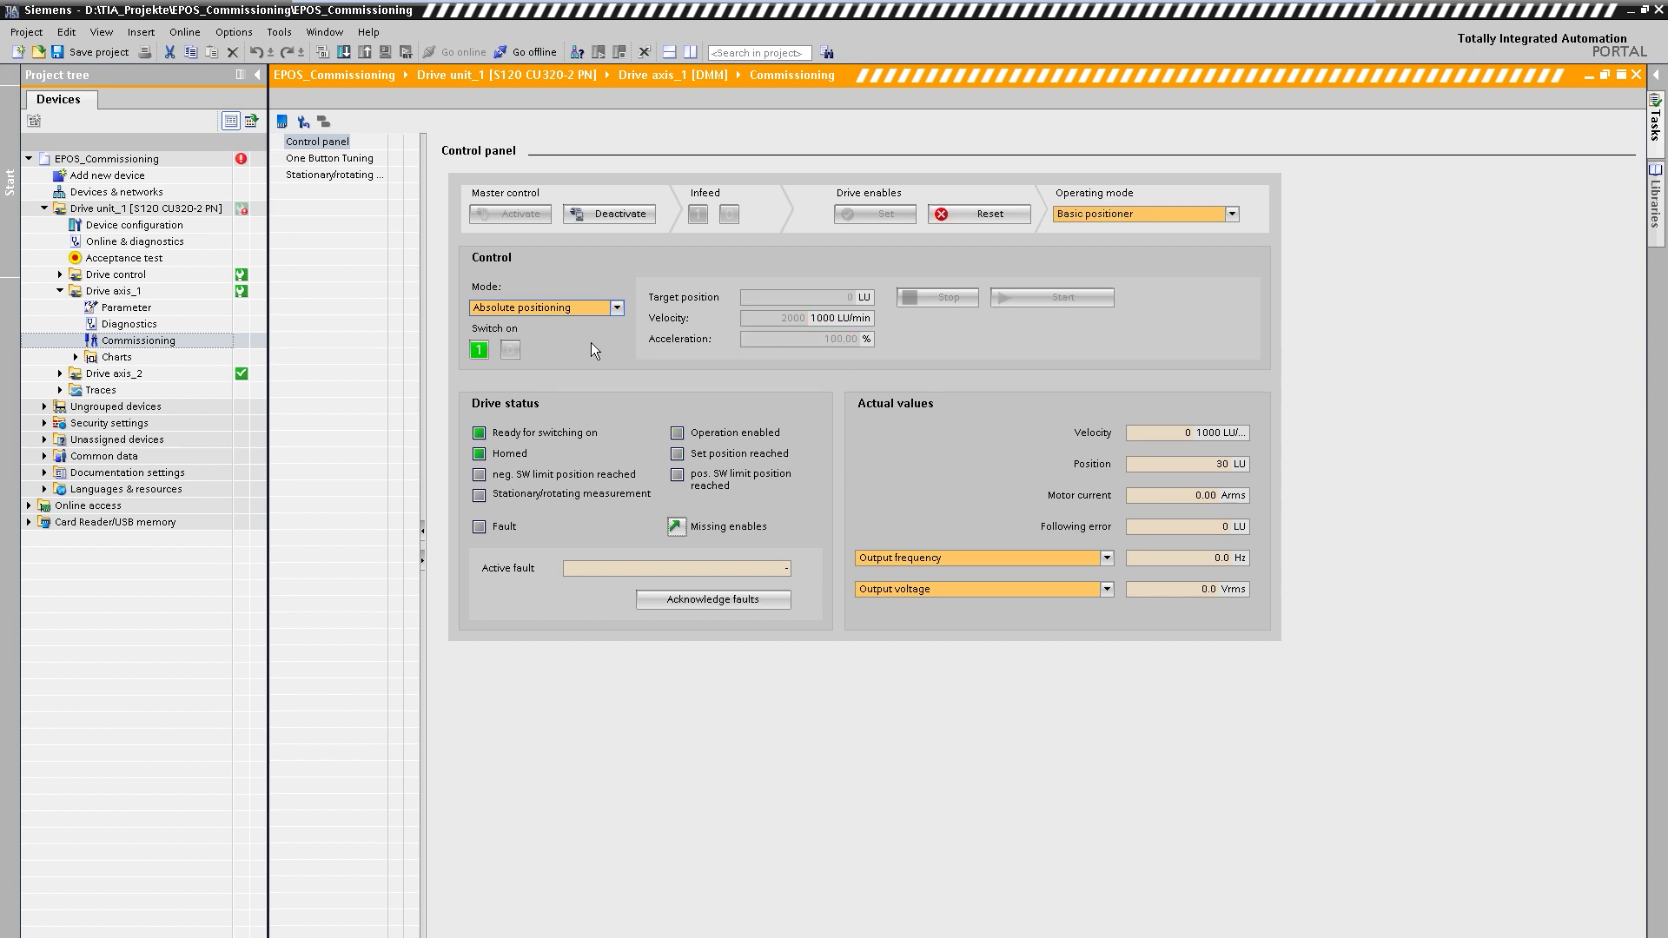
pyautogui.click(610, 214)
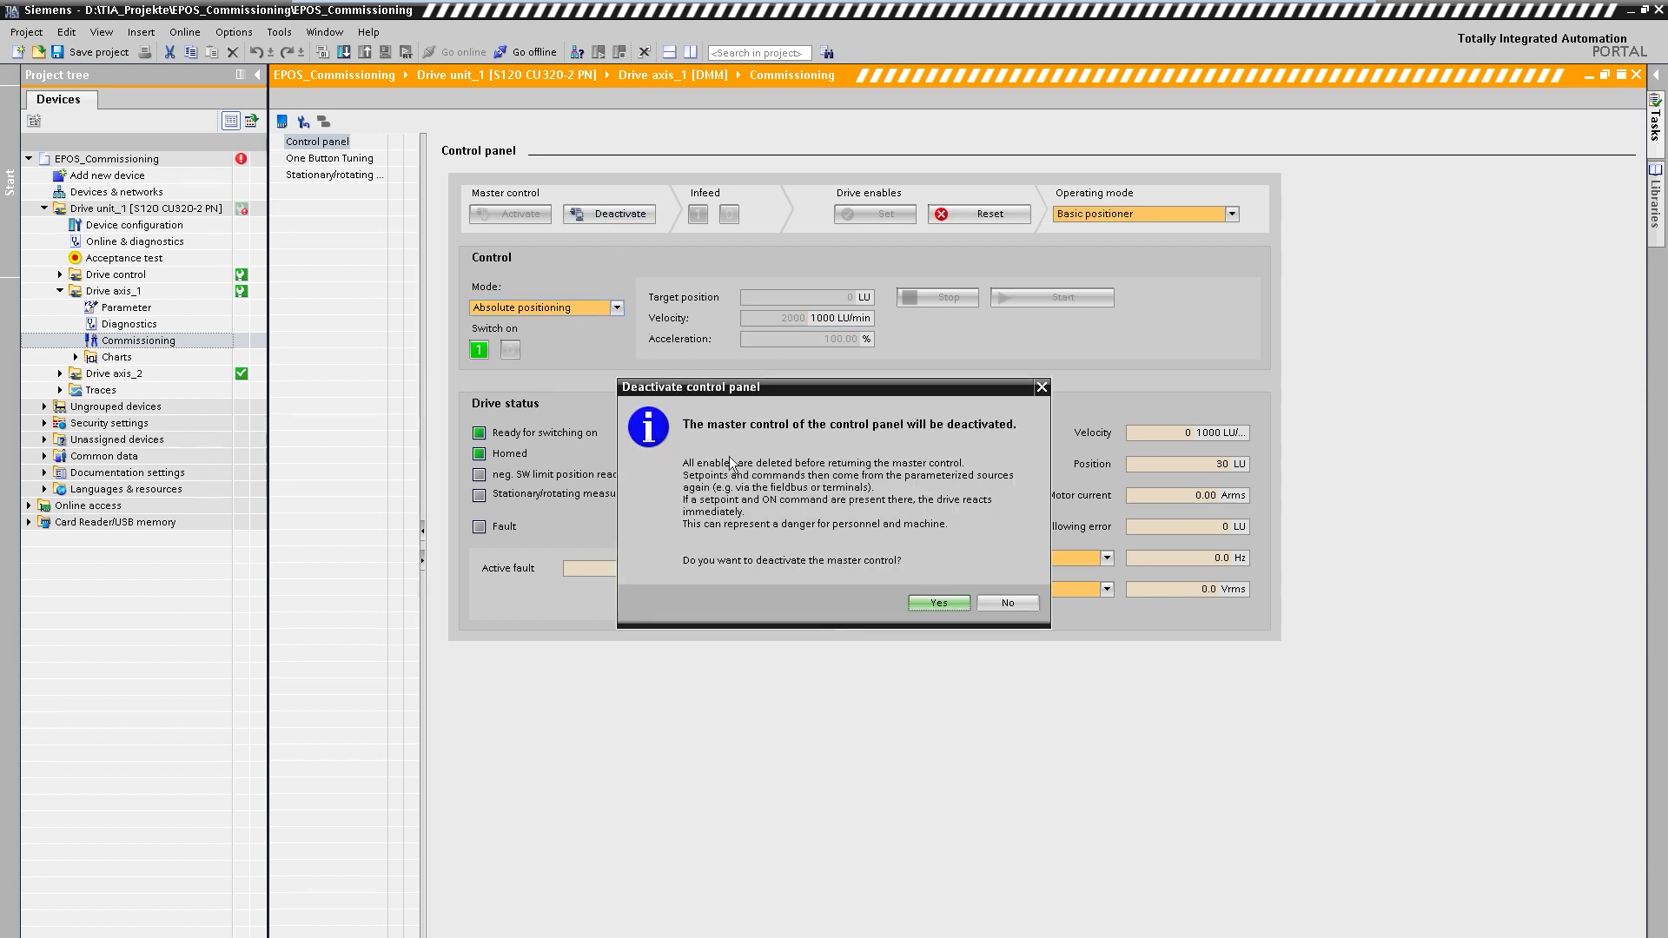
pyautogui.click(922, 603)
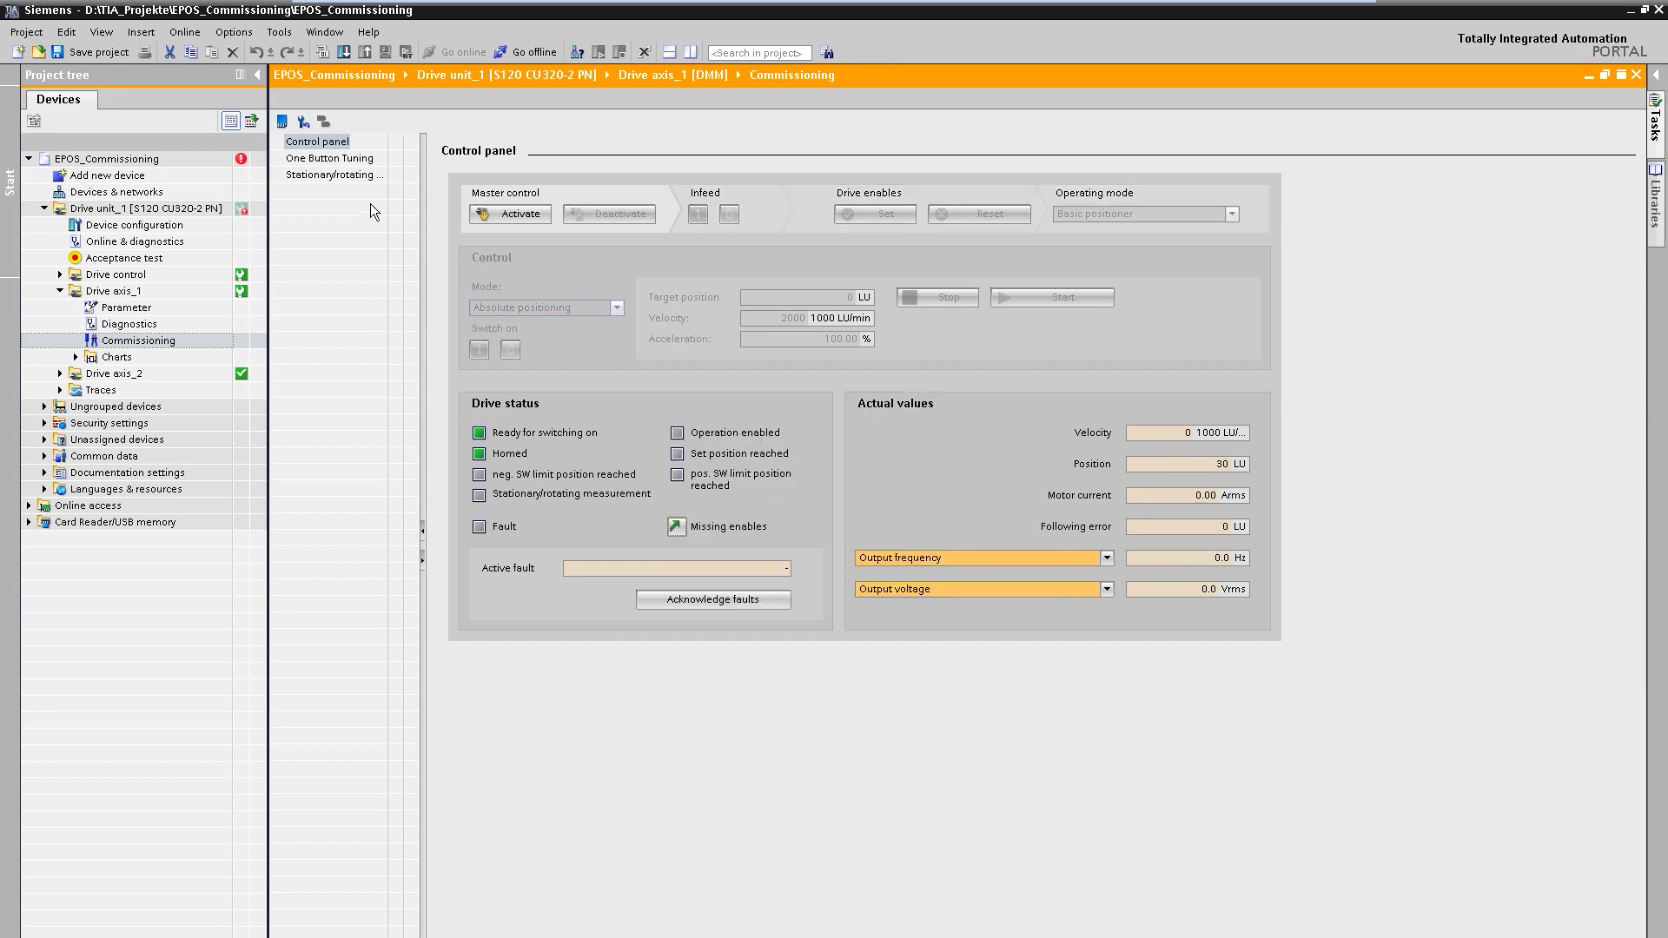
pyautogui.click(529, 52)
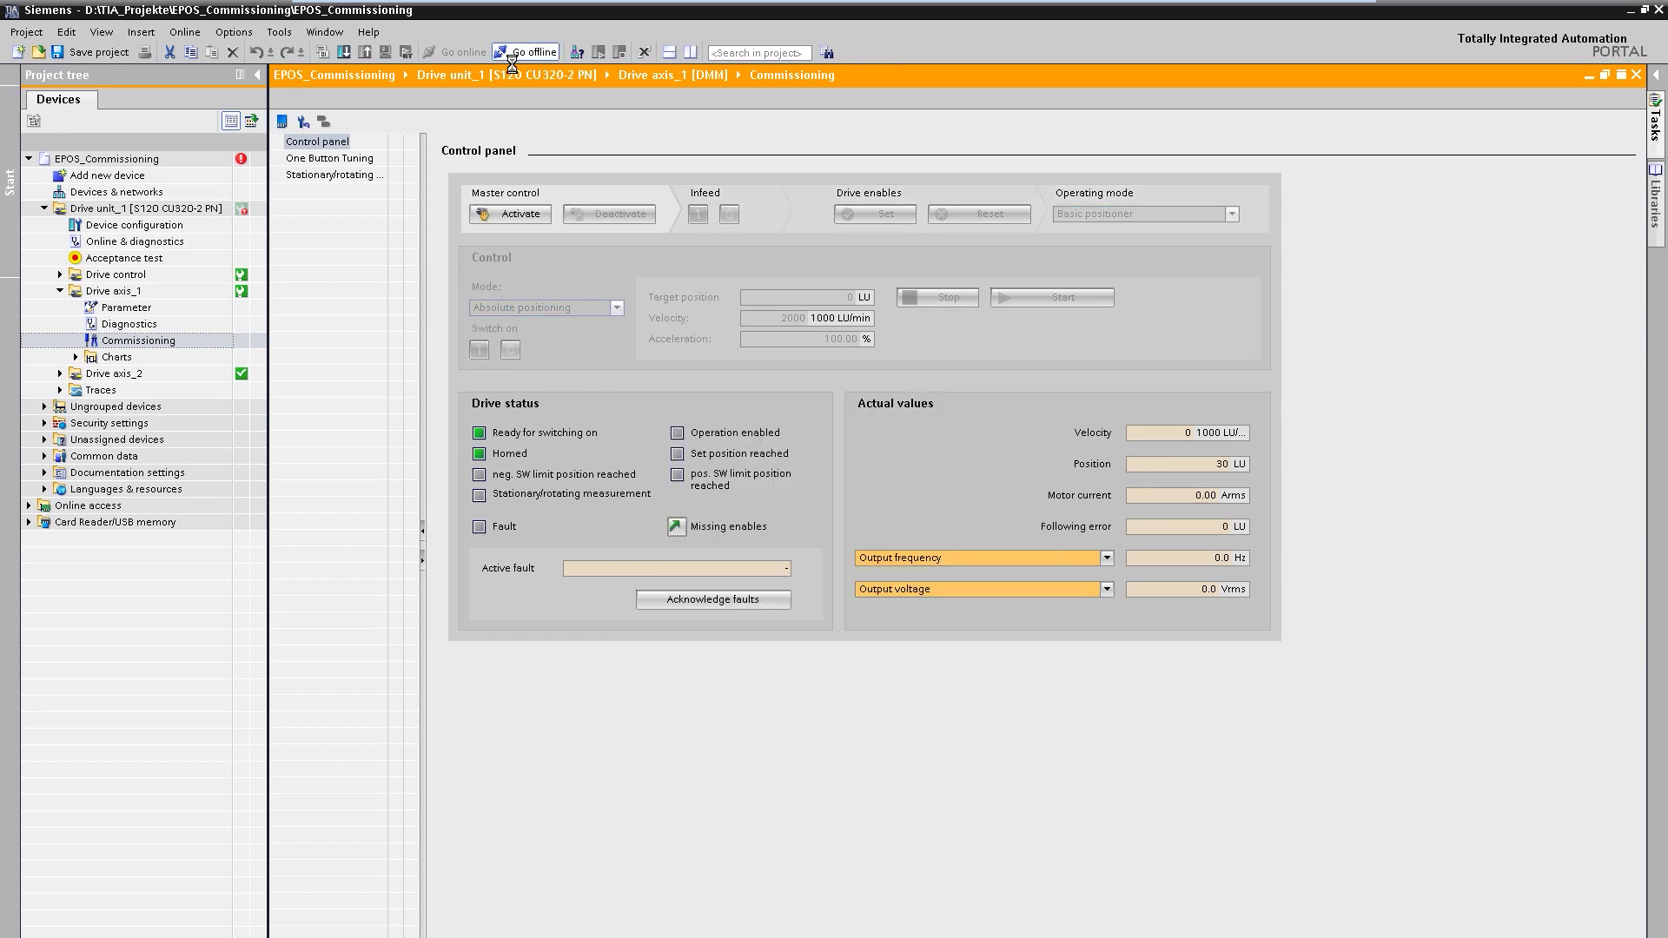